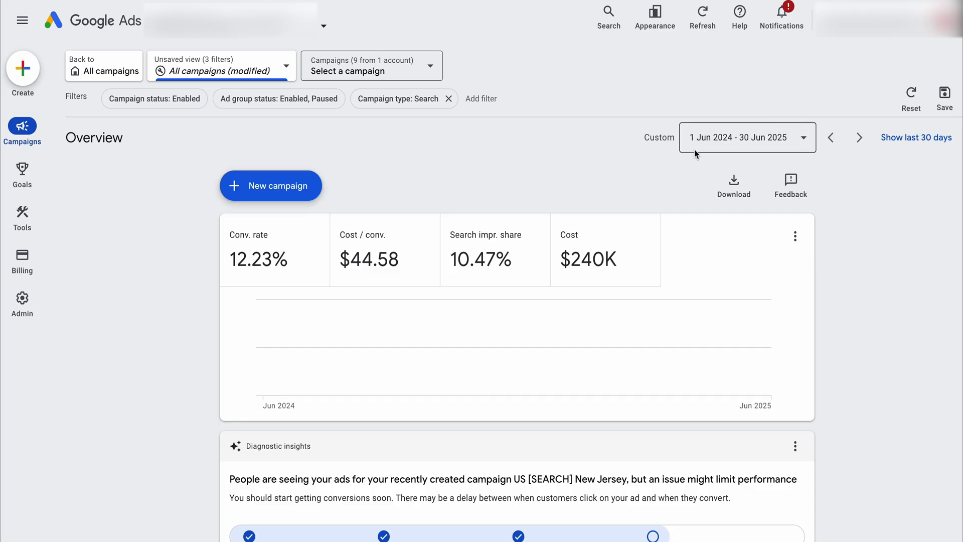
Plot the conversion rate on the overview chart in monthly intervals and inspect its trend from June 2024 to June 2025.
left_click(303, 265)
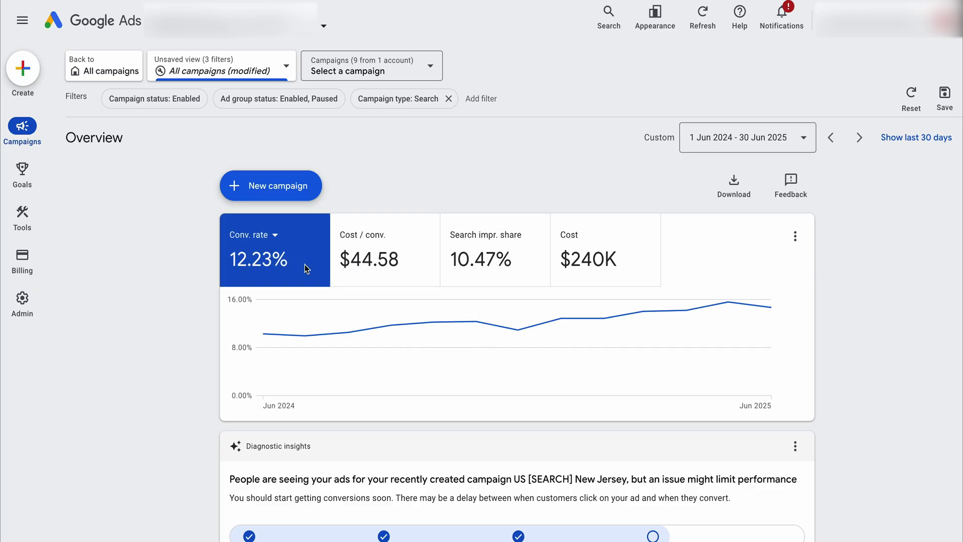
mouse_move(264, 344)
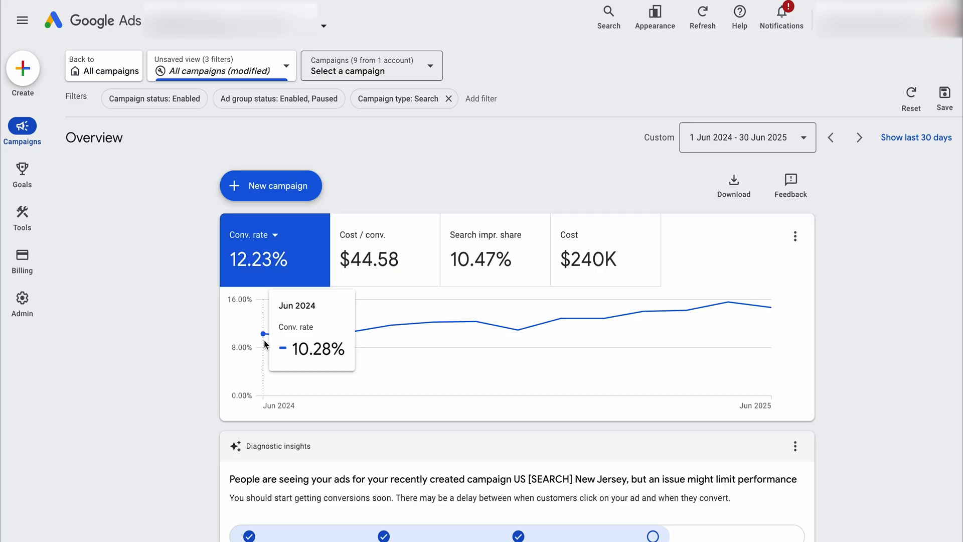
left_click(795, 236)
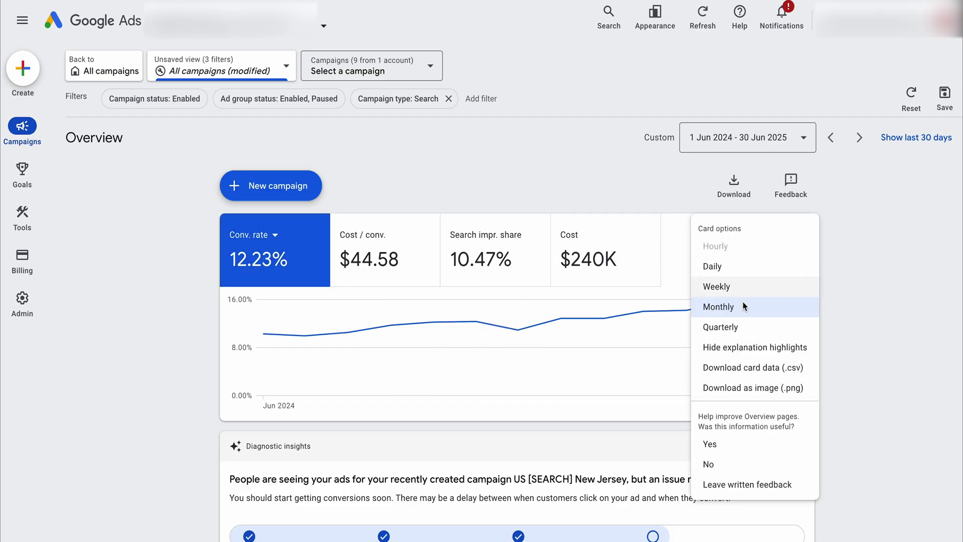
left_click(745, 306)
mouse_move(265, 347)
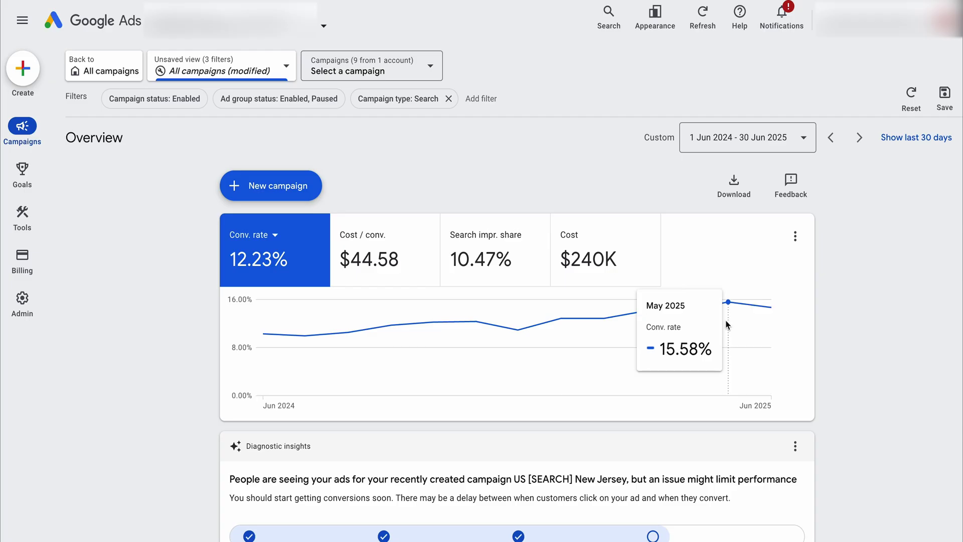
Chart cost per conversion without the conversion rate, and replace it with search impression share.
left_click(406, 267)
left_click(274, 278)
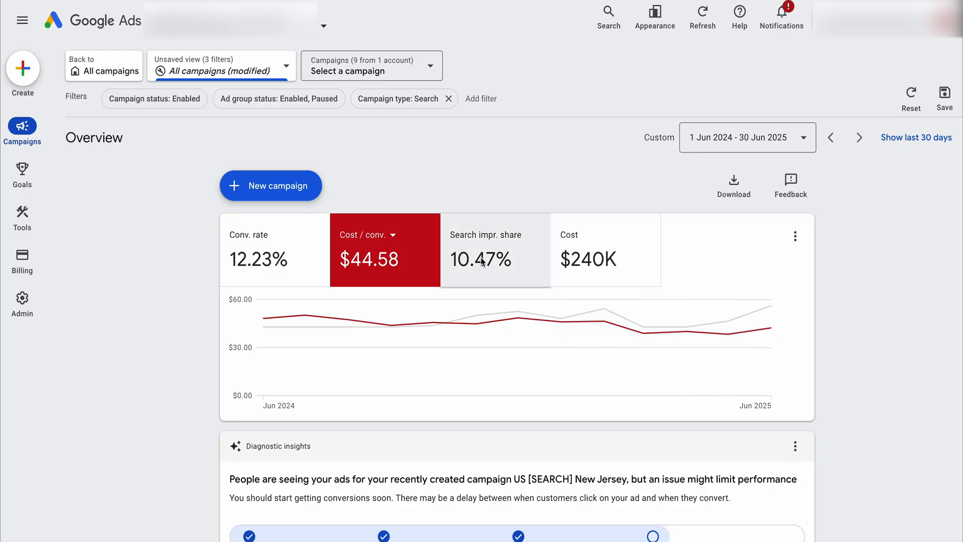
left_click(510, 260)
left_click(401, 260)
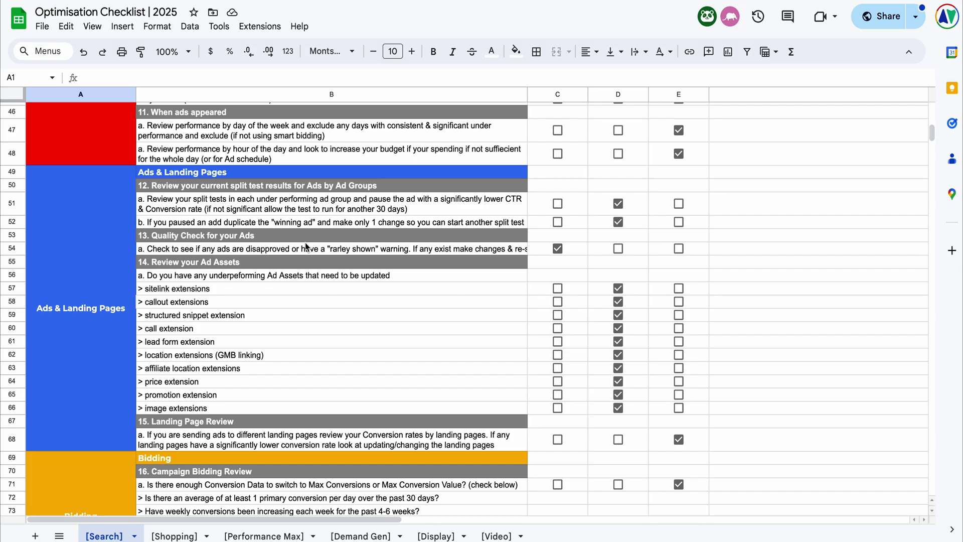
Review the Search sheet of the Optimisation Checklist spreadsheet, from the spending and segmentation tasks through the quality control checks.
scroll(295, 353, "up", 6)
scroll(293, 354, "up", 7)
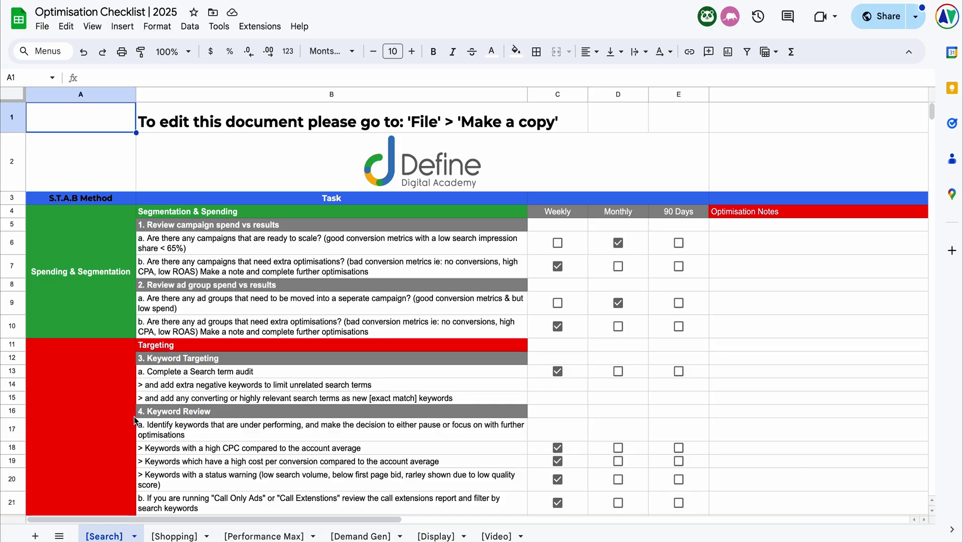
scroll(111, 382, "down", 15)
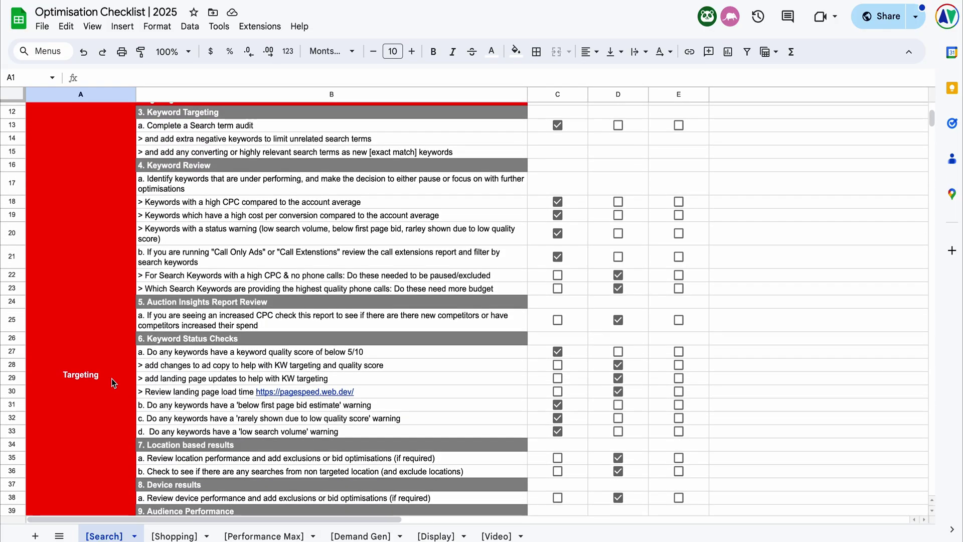
scroll(111, 379, "up", 15)
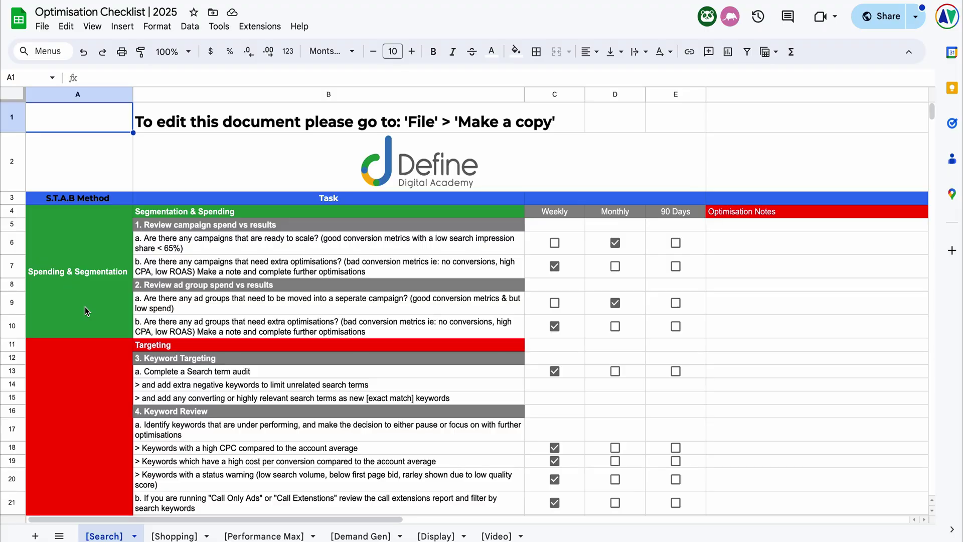
scroll(85, 307, "down", 10)
scroll(85, 311, "down", 8)
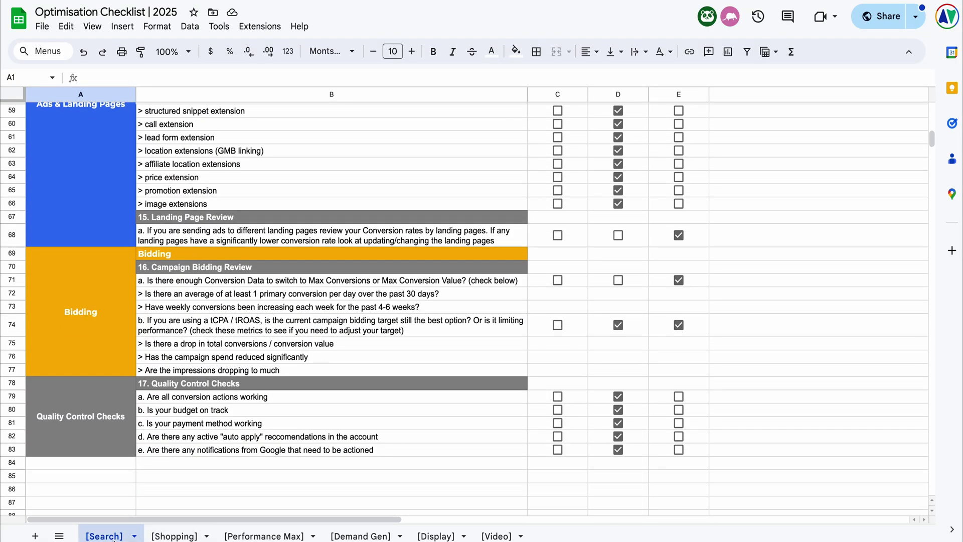
View the Shopping and Performance Max checklist sheets, and return to the start of the Search checklist.
left_click(176, 536)
left_click(256, 537)
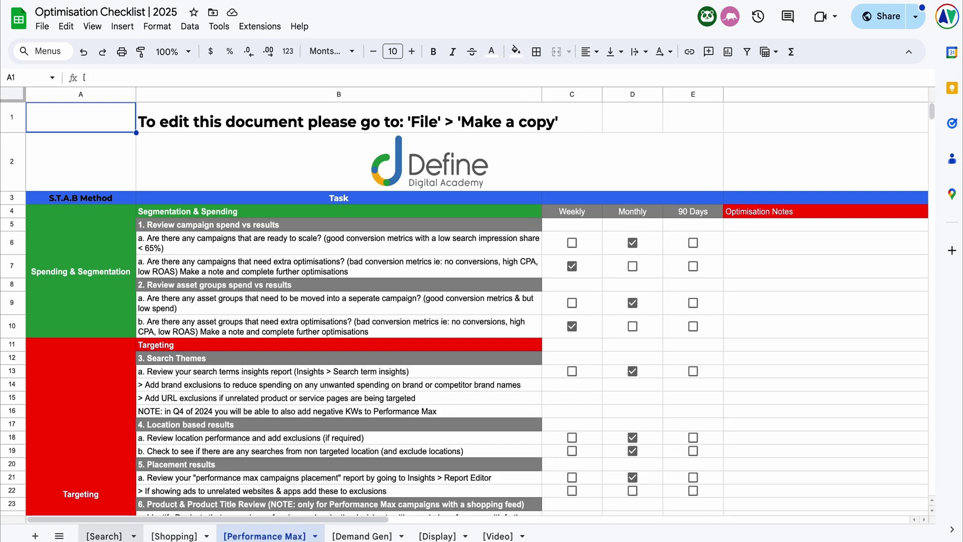
left_click(104, 535)
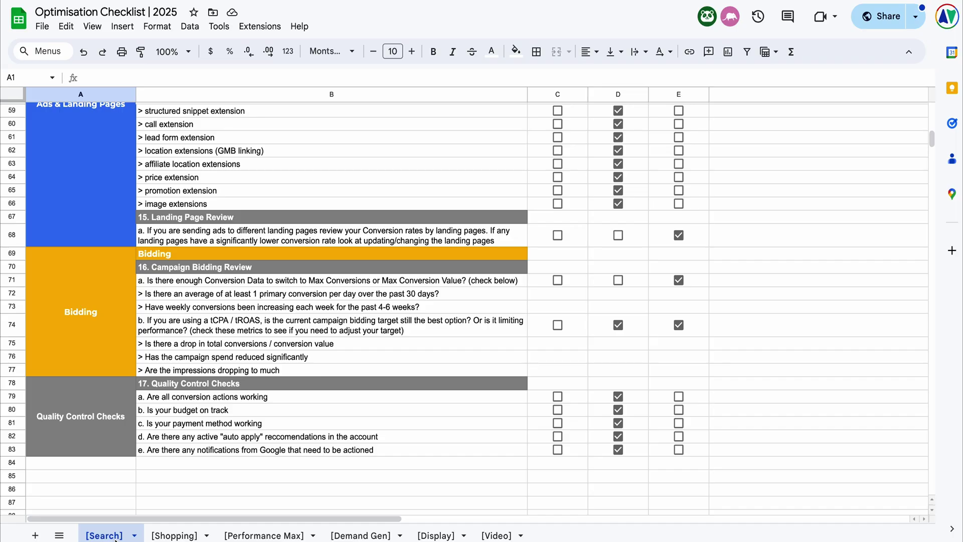
scroll(157, 345, "up", 15)
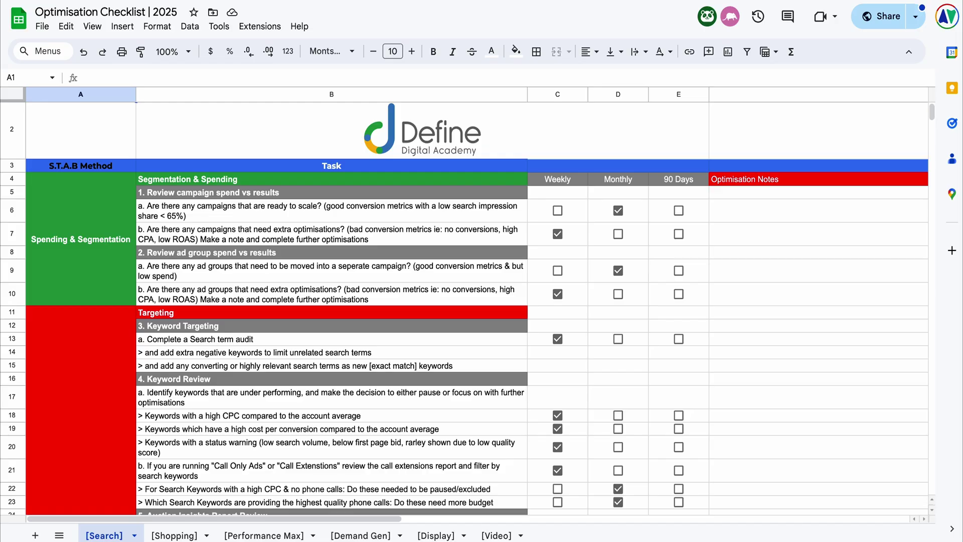
Switch to Google Ads and examine the campaigns table with its budgets and statuses.
left_click(396, 6)
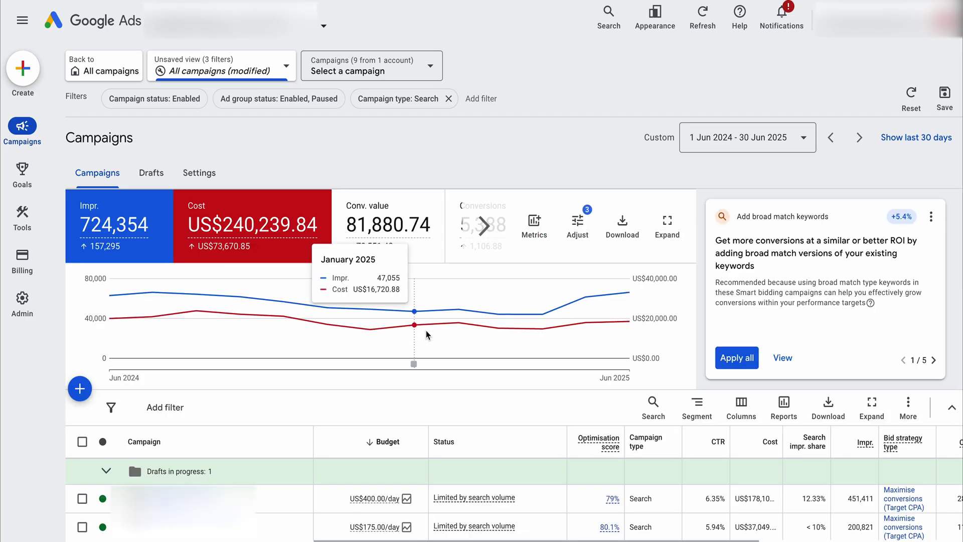
scroll(424, 271, "down", 1)
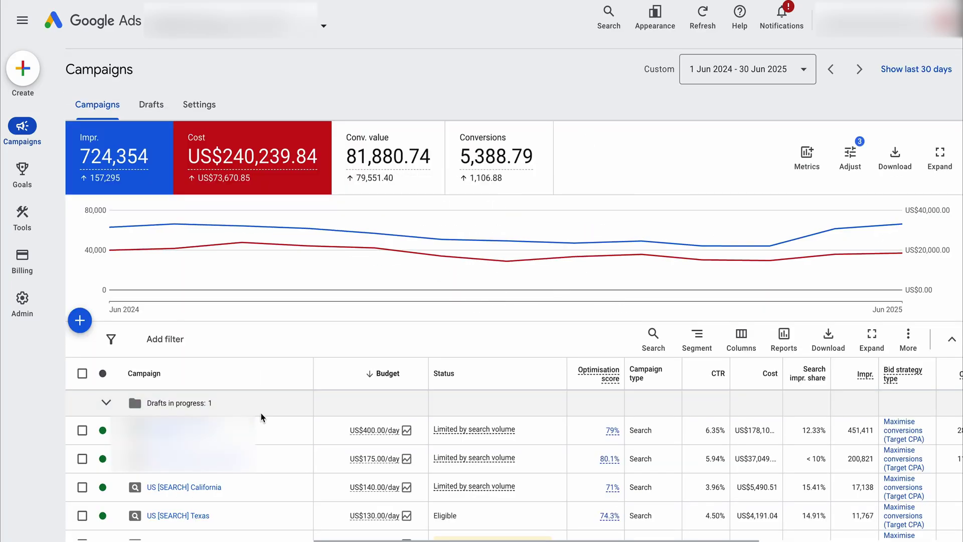
scroll(264, 357, "down", 4)
scroll(262, 415, "down", 1)
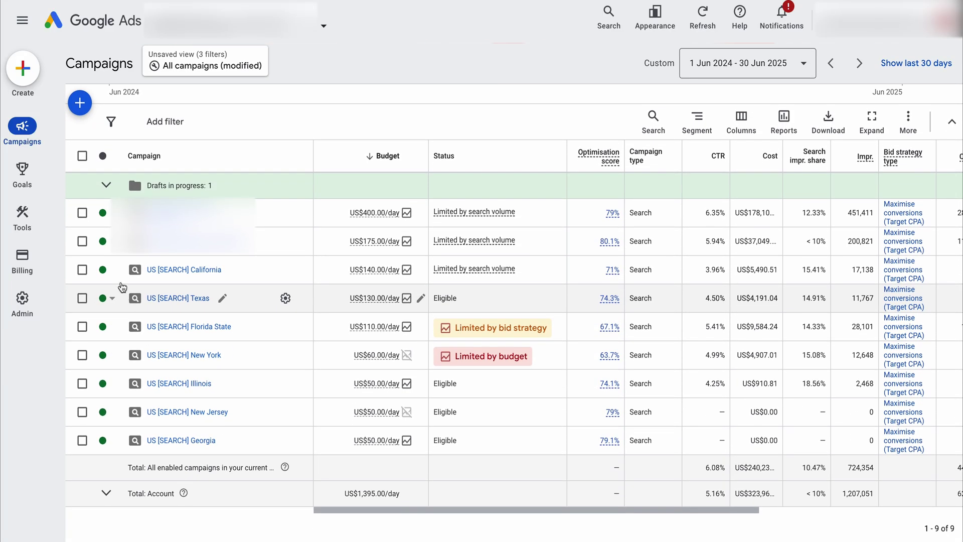
Select the seven US state search campaigns from California to Georgia and examine their conversion metrics.
left_click(82, 270)
left_click(82, 298)
left_click(82, 327)
left_click(82, 355)
left_click(83, 383)
left_click(82, 412)
left_click(82, 440)
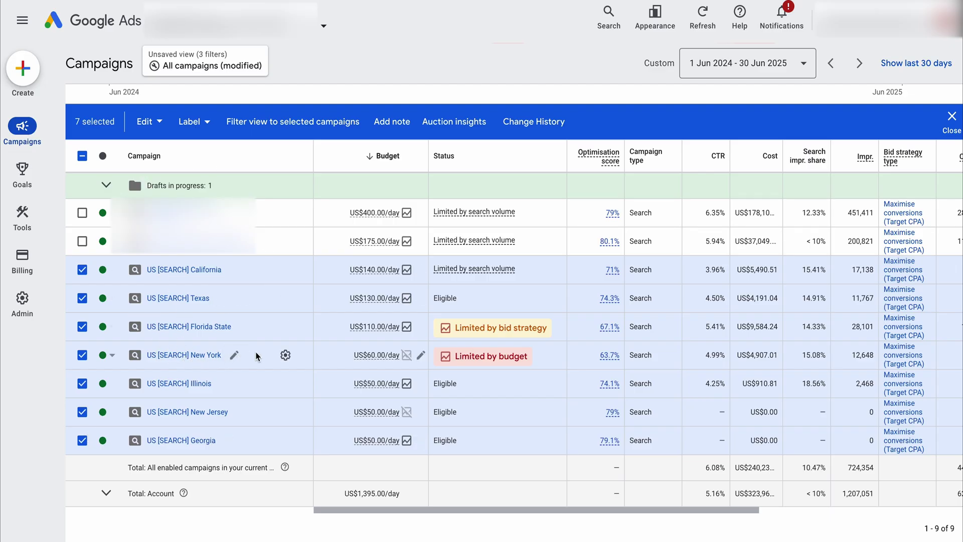
scroll(460, 364, "right", 6)
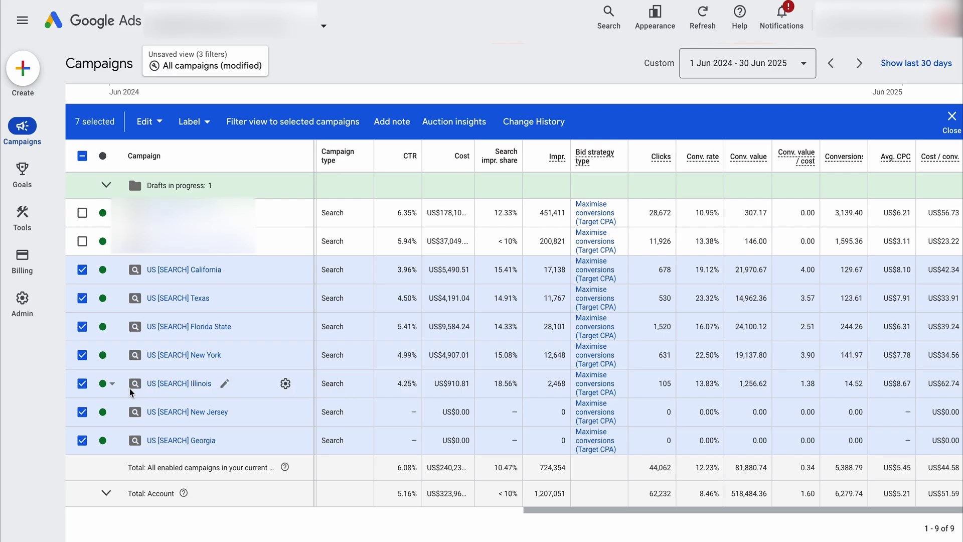
Deselect all seven US state search campaigns.
left_click(82, 412)
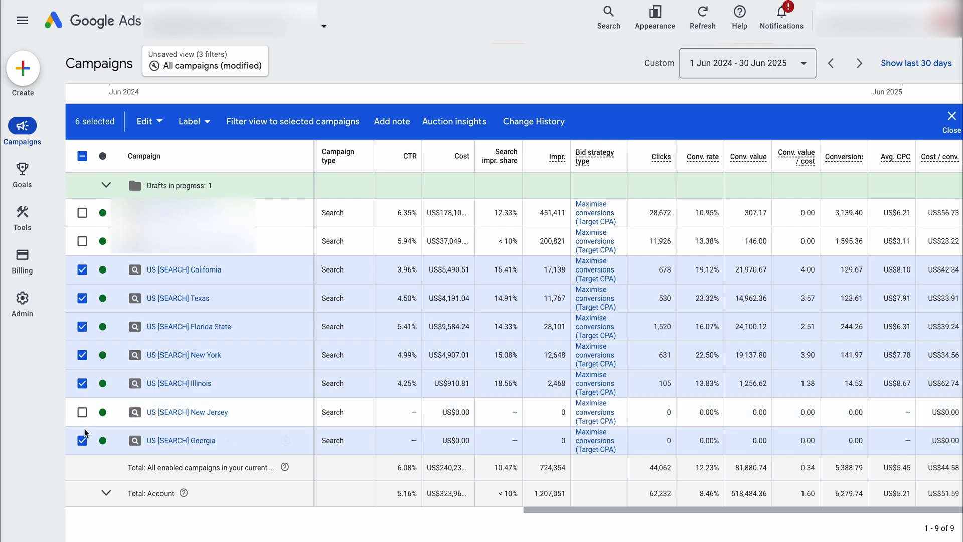
left_click(83, 440)
left_click(82, 383)
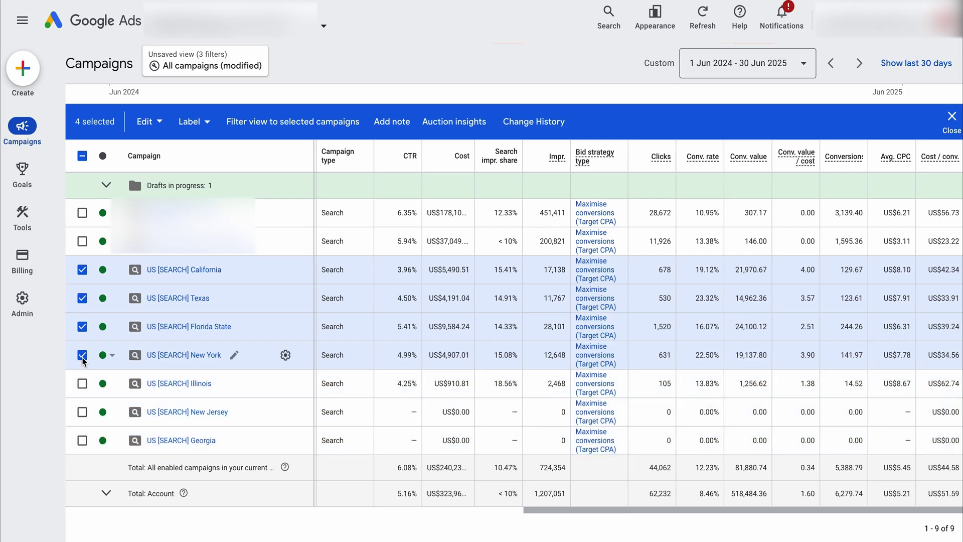
left_click(83, 355)
left_click(82, 326)
left_click(82, 298)
left_click(82, 271)
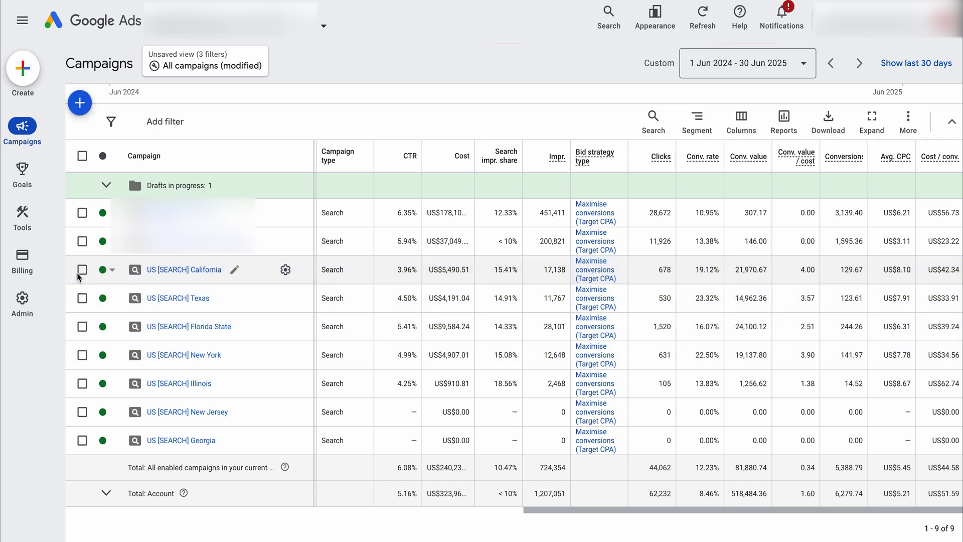
Select the Illinois campaign and highlight its cost and search impression share figures.
left_click(82, 383)
double_click(448, 388)
left_click_drag(498, 389, 510, 391)
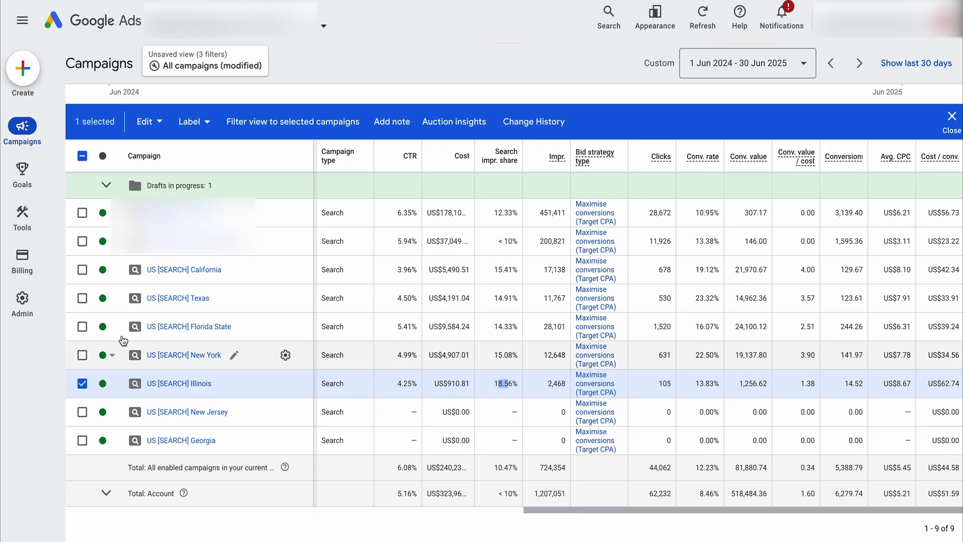
Add the California, Texas, Florida State and New York campaigns to the selection and highlight Illinois's search impression share.
left_click(83, 271)
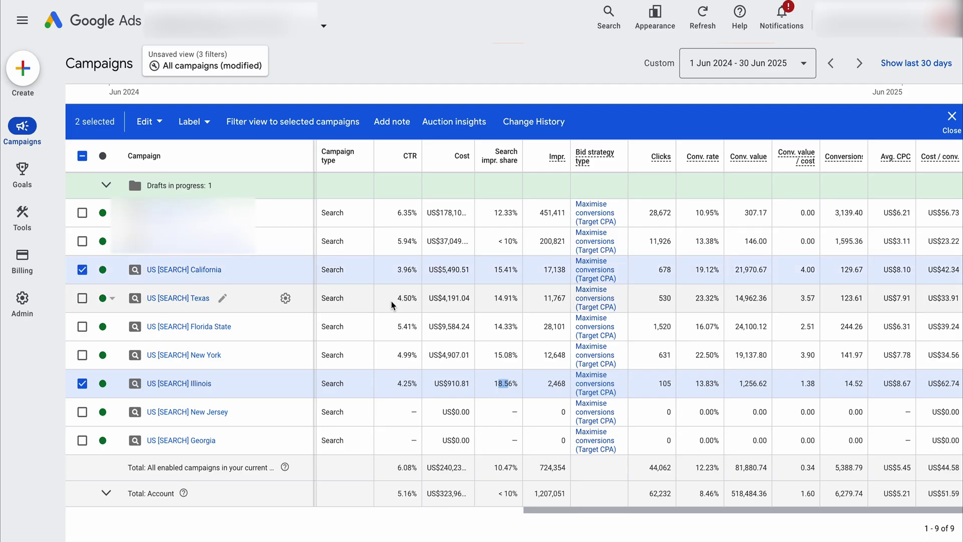
left_click(82, 327, "shift")
left_click(80, 302)
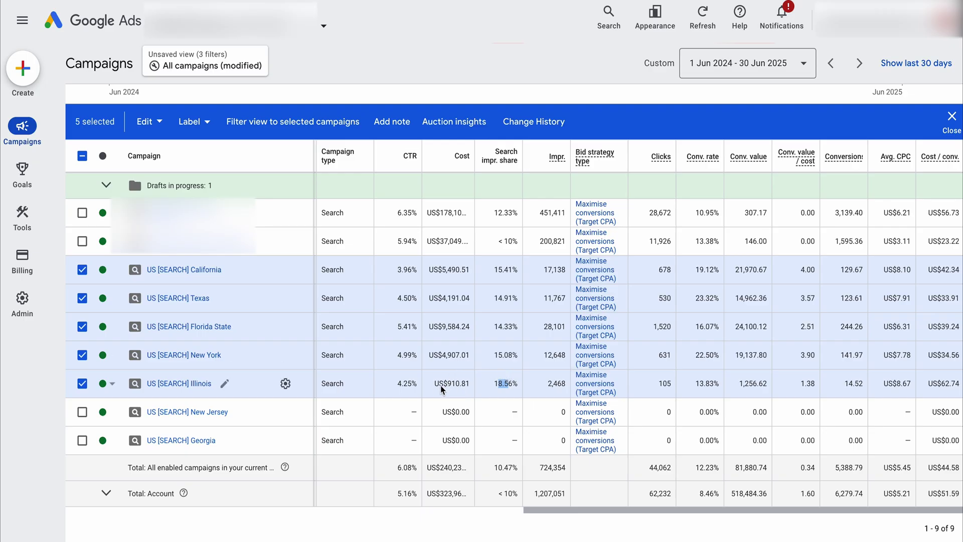
double_click(504, 386)
Reduce the selection to the Illinois campaign alone and compare its performance metrics with the other campaigns.
left_click(81, 356)
left_click(80, 327)
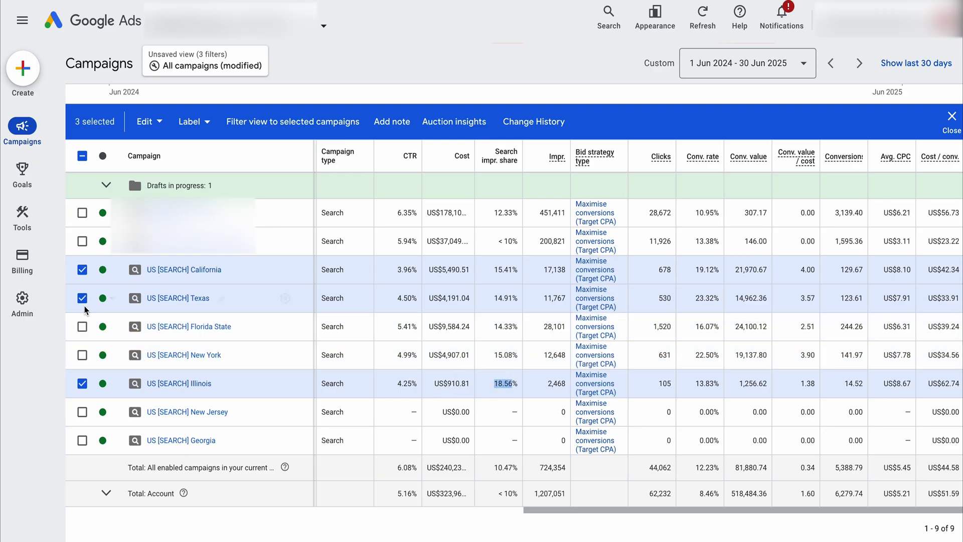
left_click(80, 299)
left_click(82, 271)
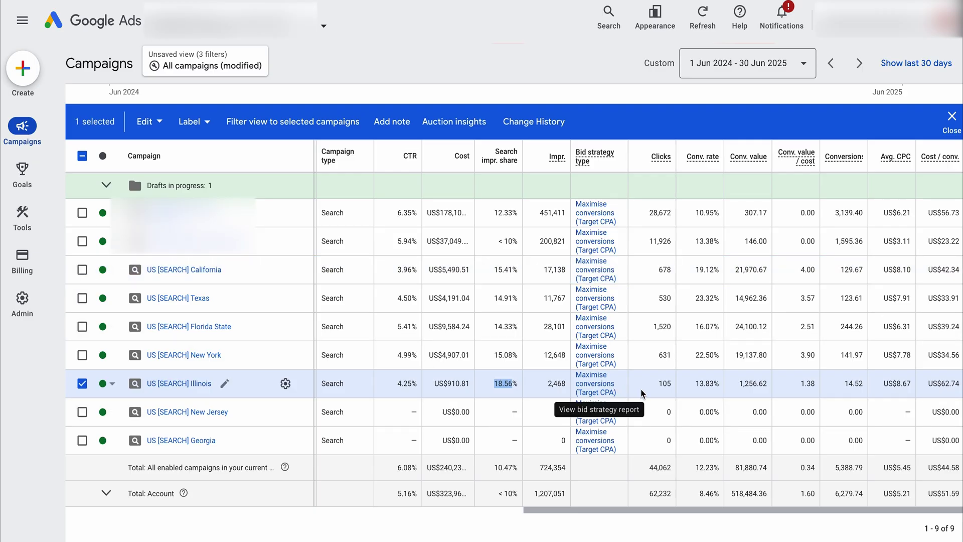
scroll(717, 389, "down", 2)
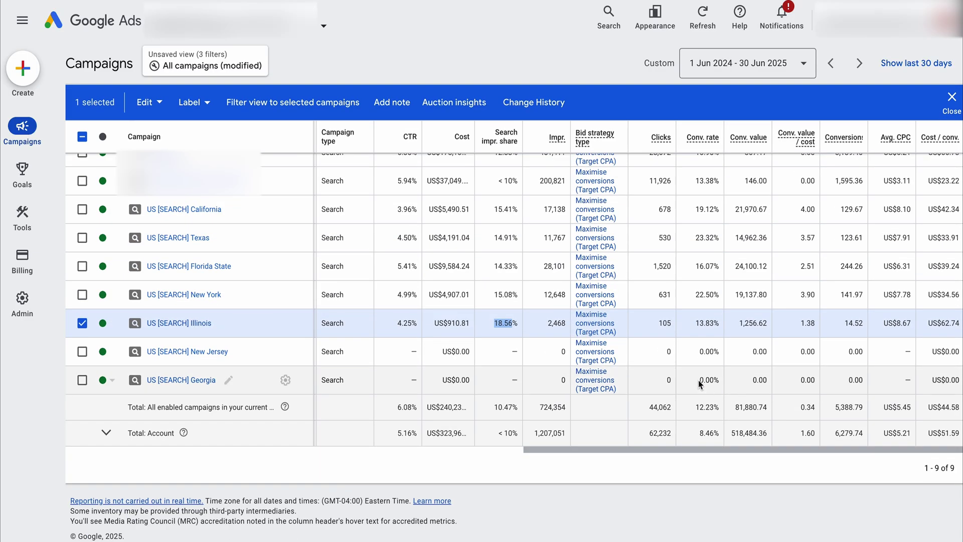
scroll(401, 341, "left", 1)
scroll(401, 342, "up", 2)
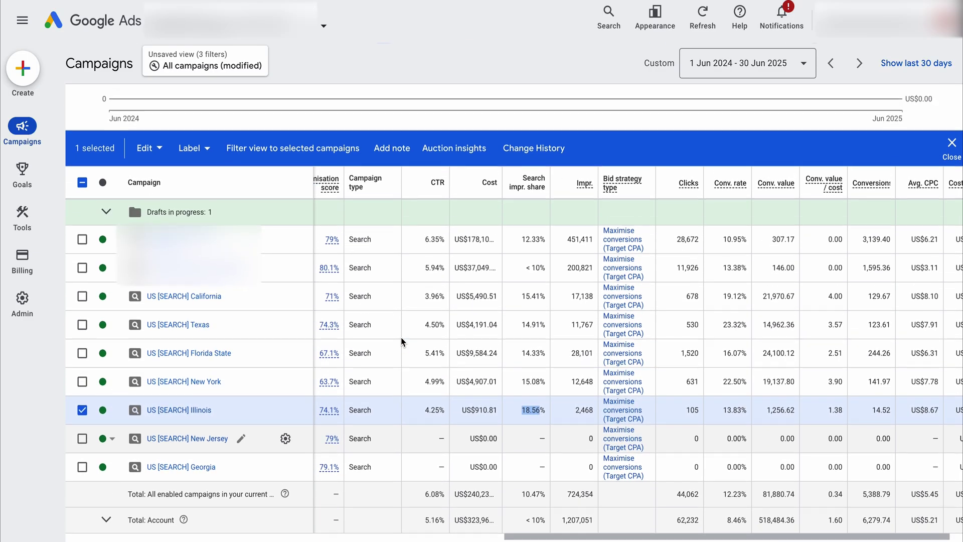
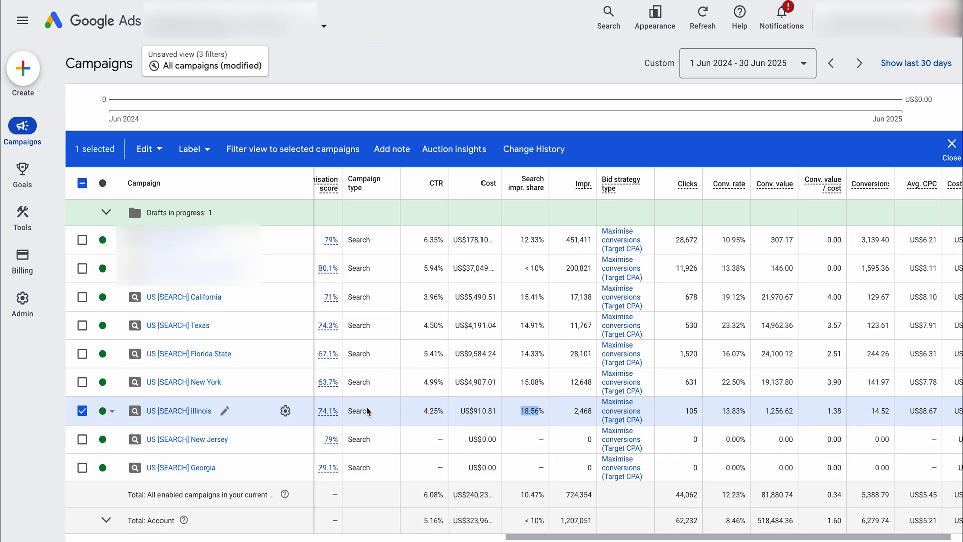
Deselect Illinois, mark the New Jersey and Georgia campaigns in turn, and clear the selection.
left_click(83, 411)
left_click(83, 439)
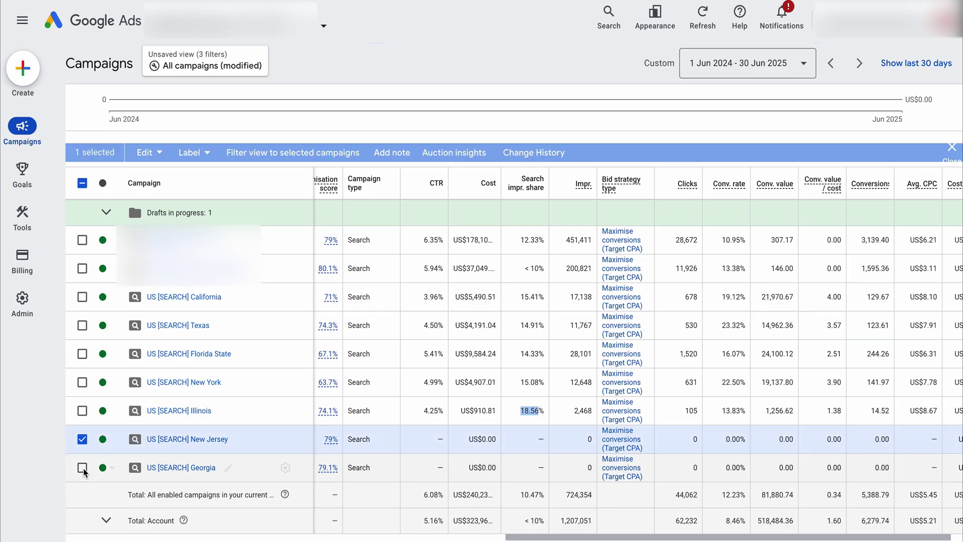
left_click(82, 467)
left_click(83, 440)
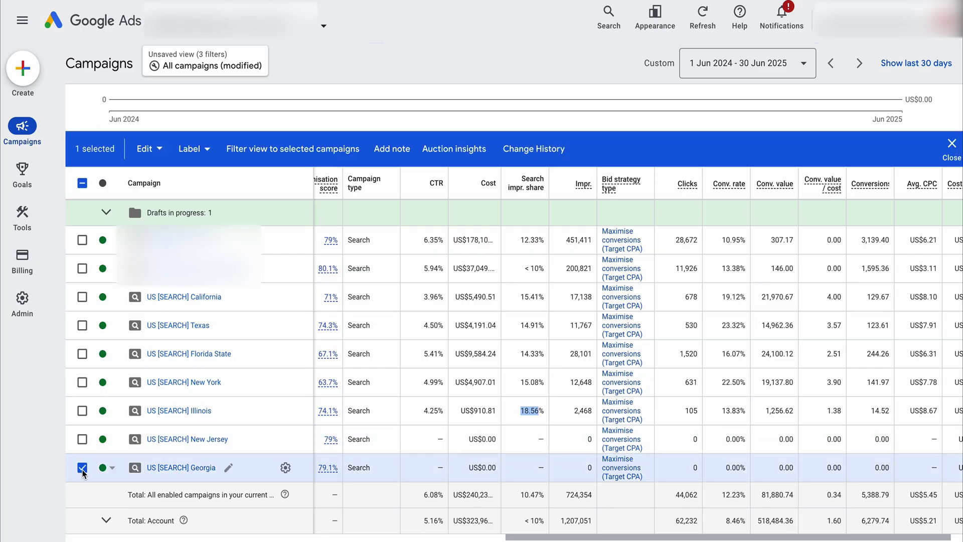
left_click(82, 468)
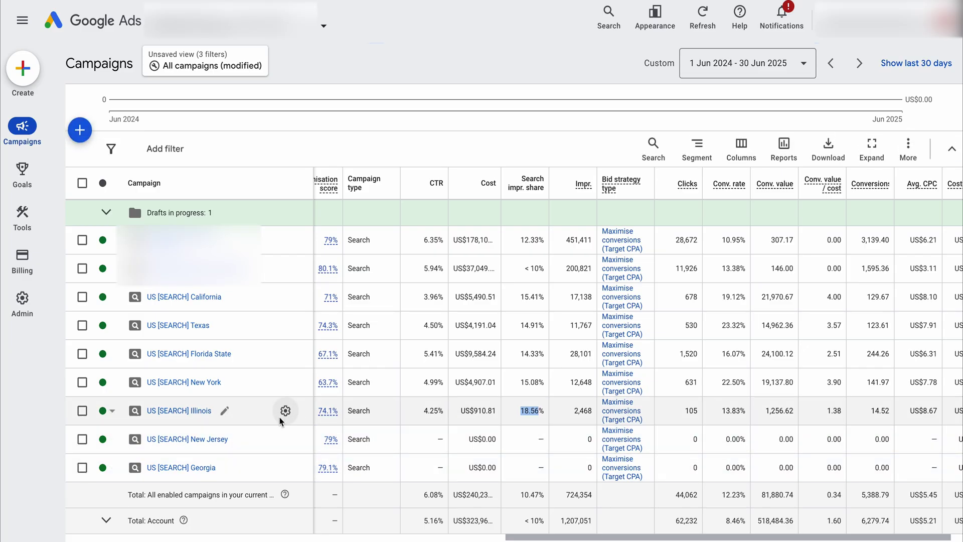
scroll(356, 411, "right", 1)
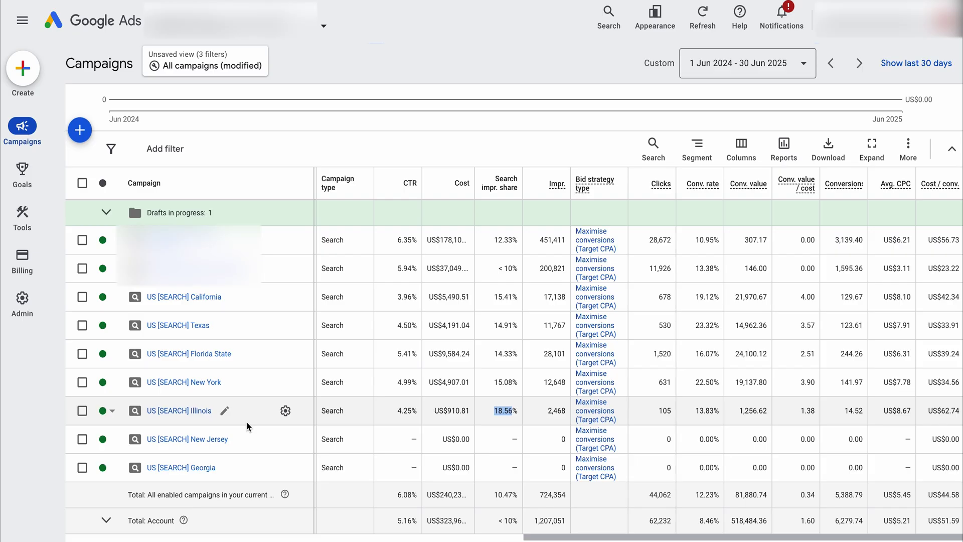
scroll(517, 414, "left", 1)
scroll(516, 414, "down", 1)
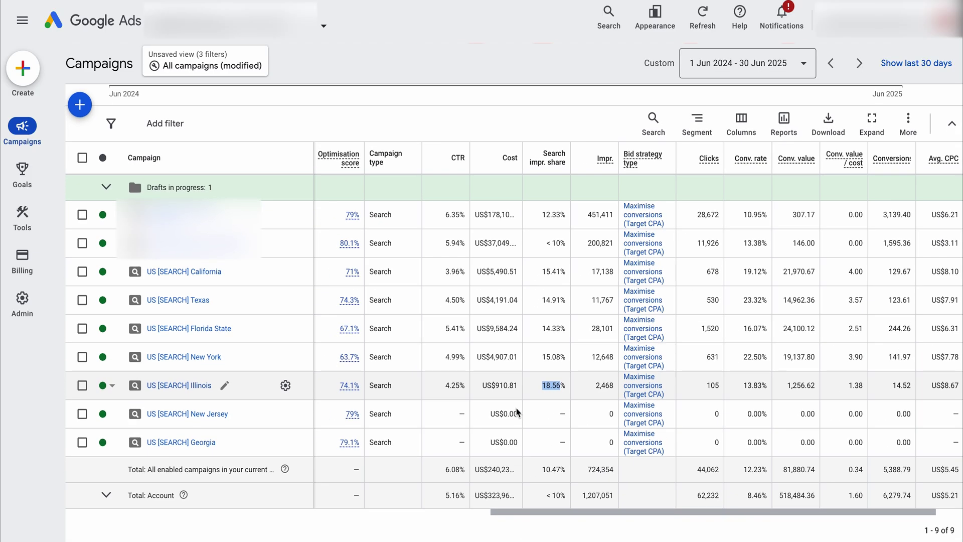
scroll(518, 412, "right", 1)
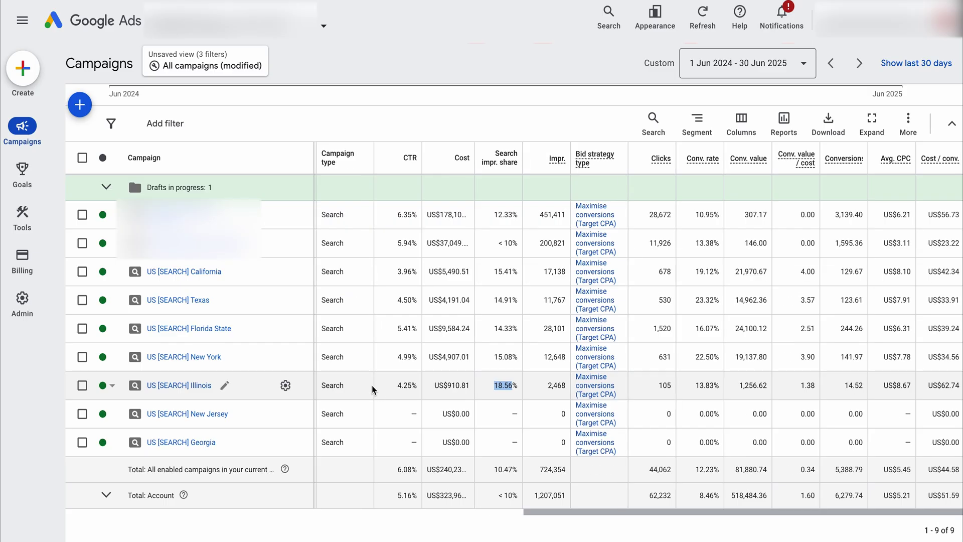
Select the Illinois and Florida State campaigns and compare their average CPC and cost per conversion.
left_click(81, 386)
left_click(82, 329)
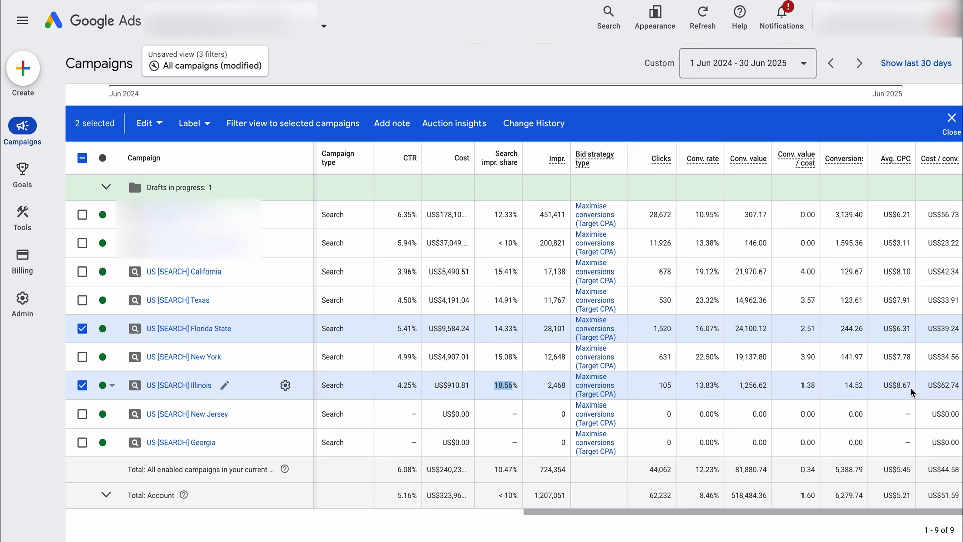
Switch to the Optimisation Checklist spreadsheet, review its Search tasks from segmentation to bidding, and select the "3. Keyword Targeting" heading.
scroll(912, 393, "down", 2)
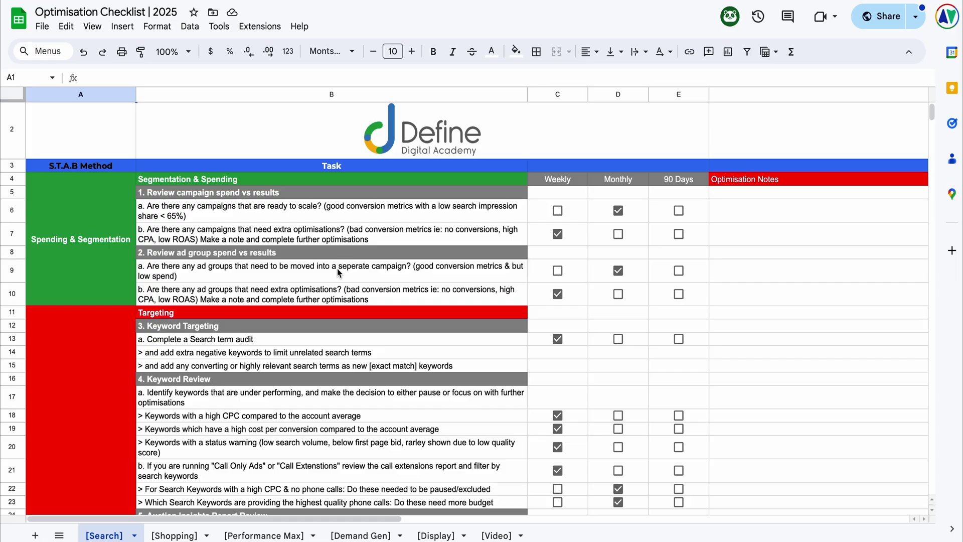
scroll(339, 273, "down", 3)
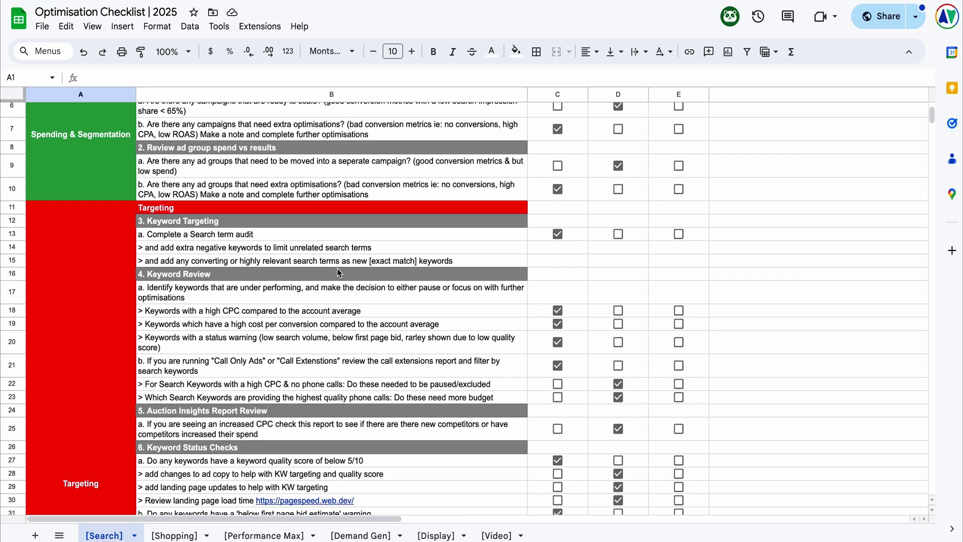
scroll(339, 272, "down", 15)
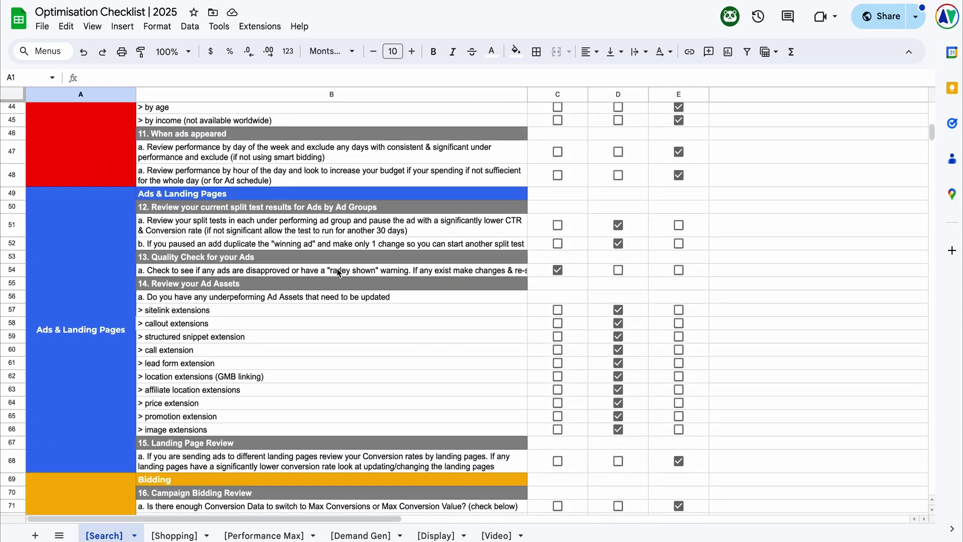
scroll(338, 271, "down", 5)
scroll(336, 270, "up", 18)
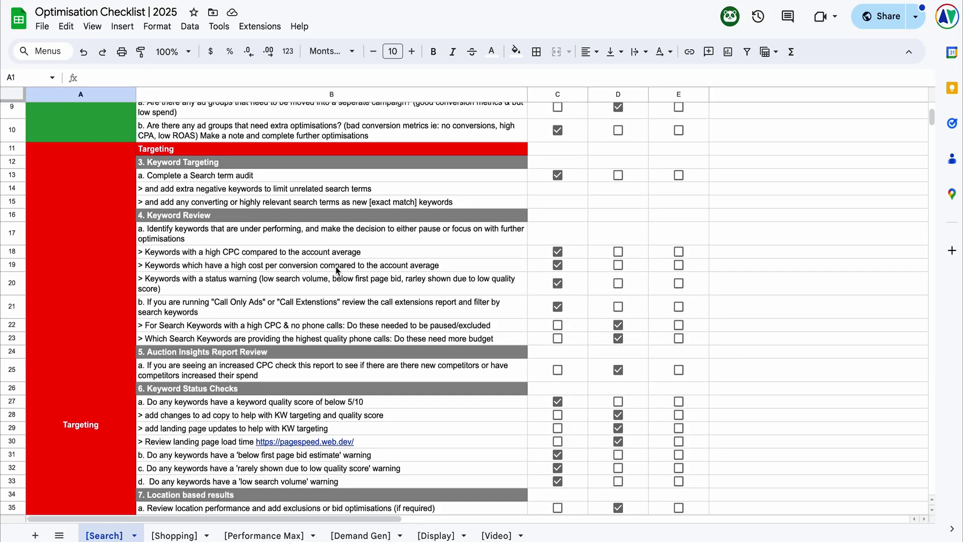
left_click(203, 165)
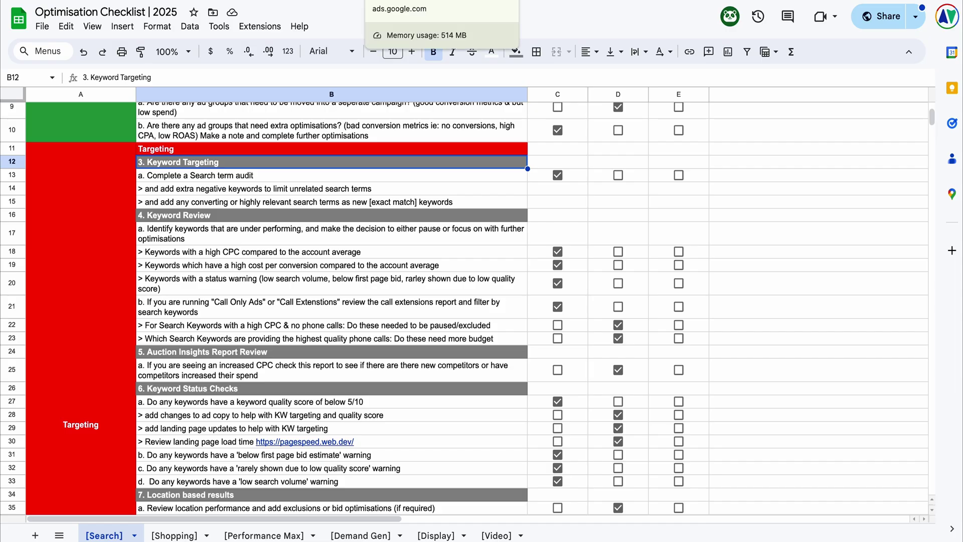
Switch back to Google Ads and examine the ad group's keyword trend and the performance of its listed keywords.
left_click(442, 1)
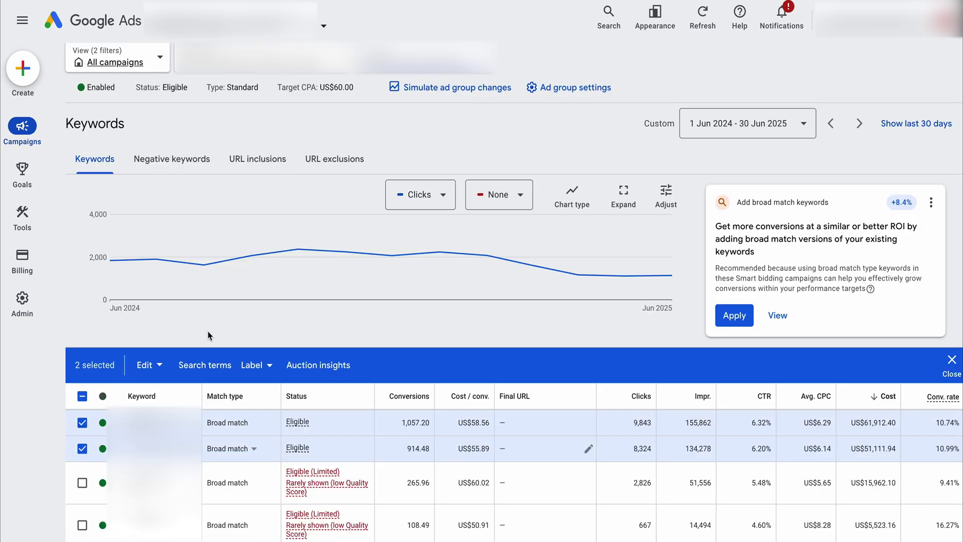
scroll(502, 301, "down", 1)
scroll(502, 301, "up", 1)
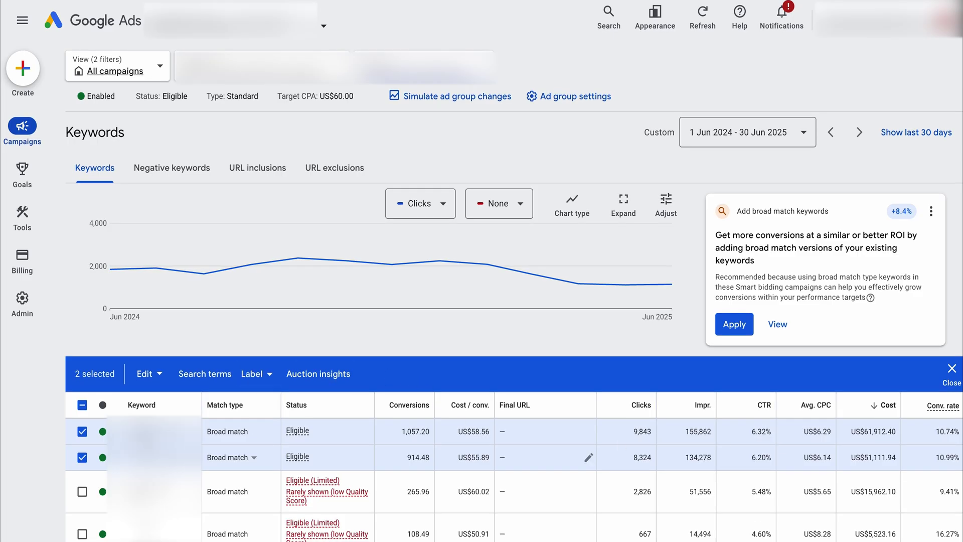
Review the ad group's negative keywords with their levels and match types, and return to its keywords.
left_click(180, 174)
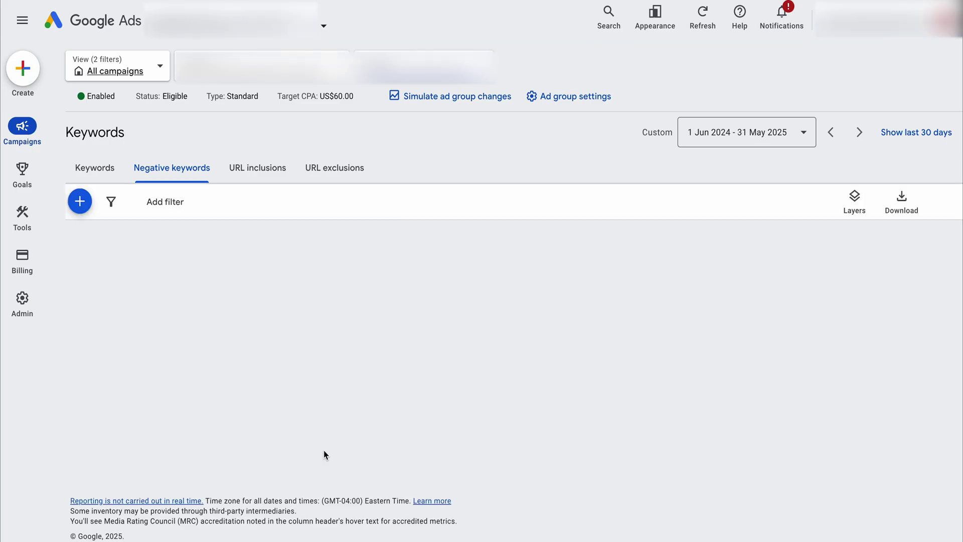
scroll(323, 455, "down", 1)
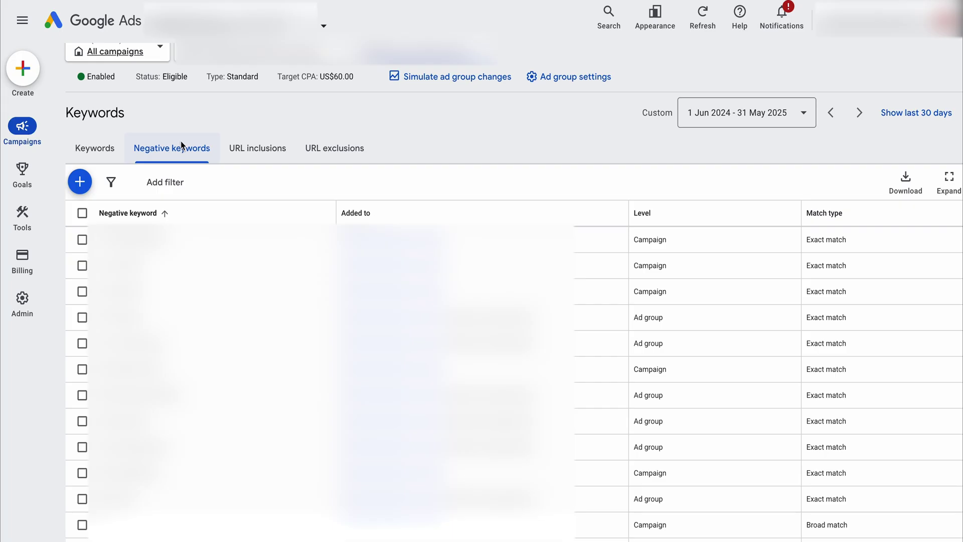
left_click(112, 154)
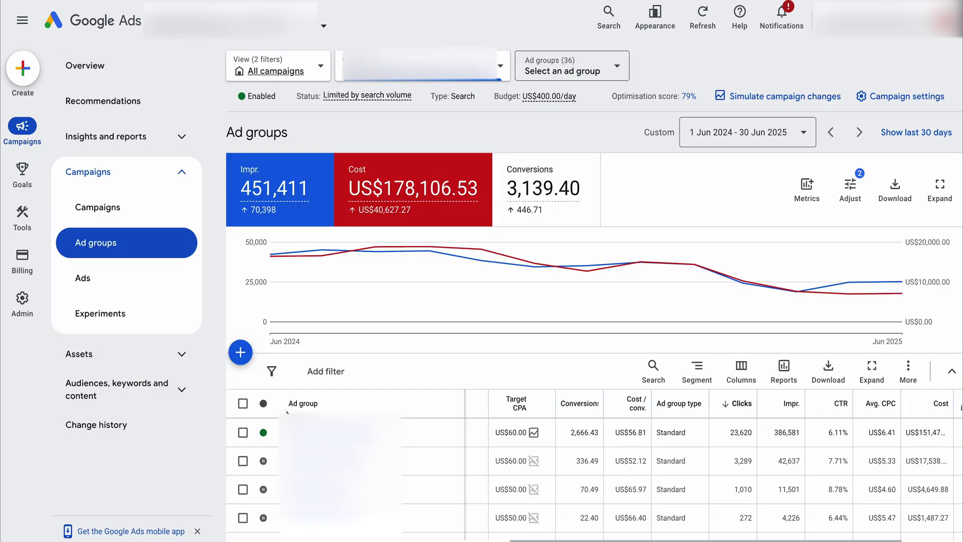
Select the campaign's first two ad groups, compare their cost and search impression share, and keep only the first one selected.
left_click(242, 432)
left_click(243, 460)
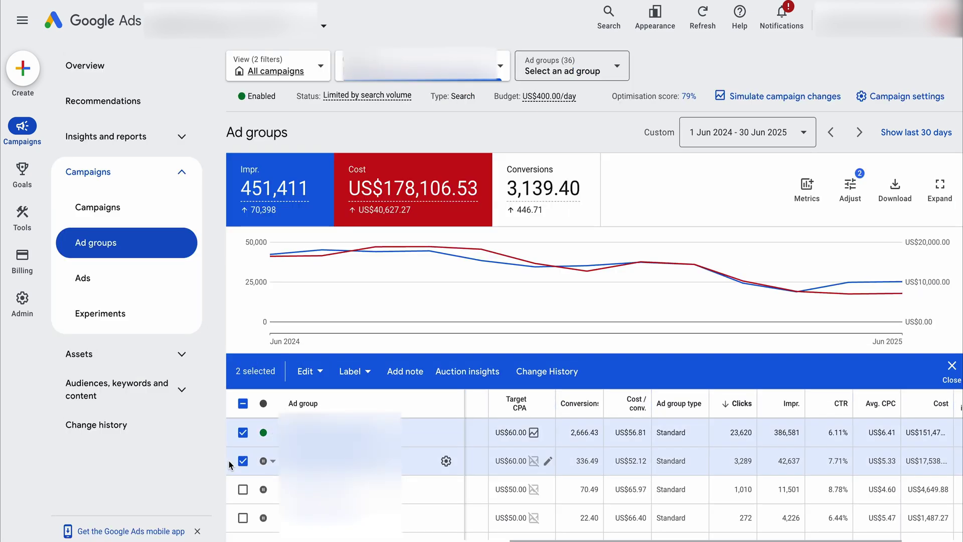
scroll(278, 472, "right", 2)
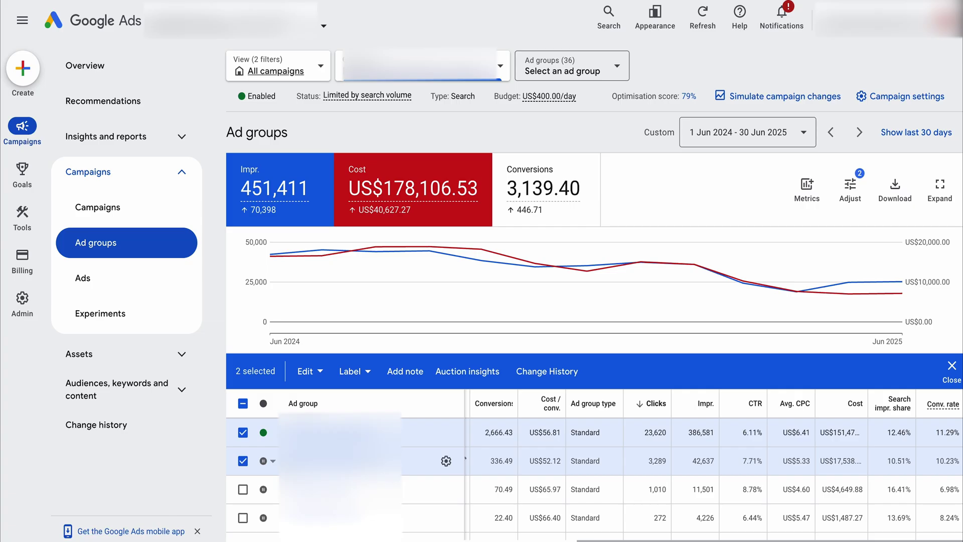
left_click(244, 462)
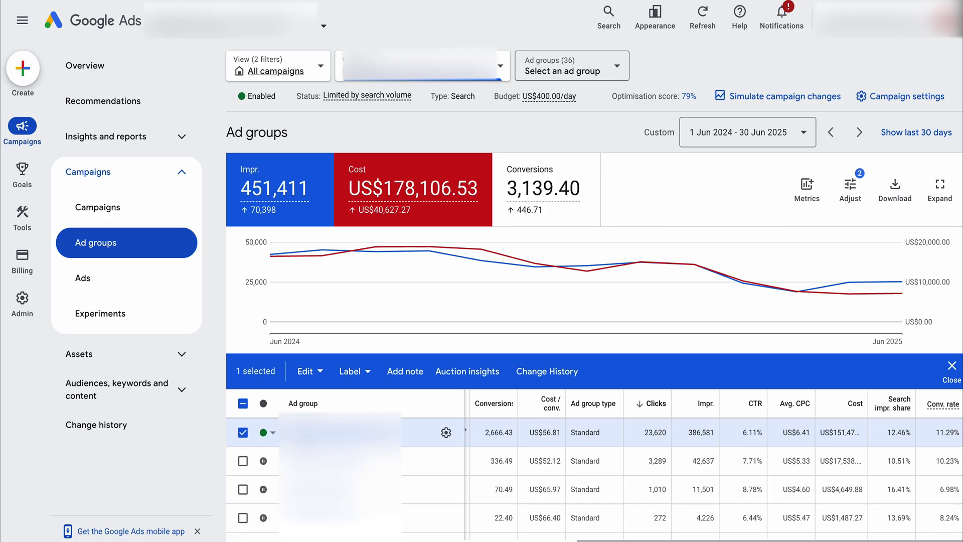
Select the two enabled responsive search ads in the ad group to compare their performance.
mouse_move(382, 190)
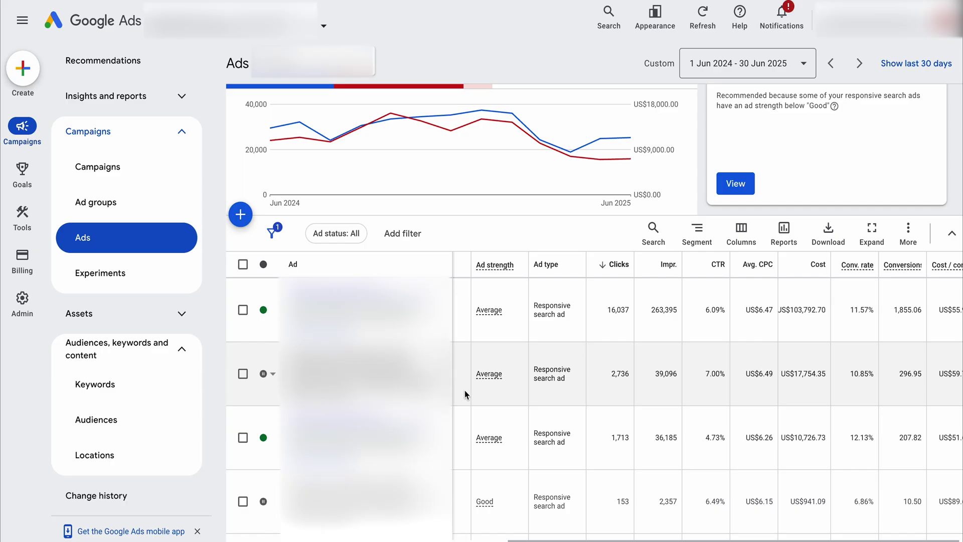
mouse_move(489, 438)
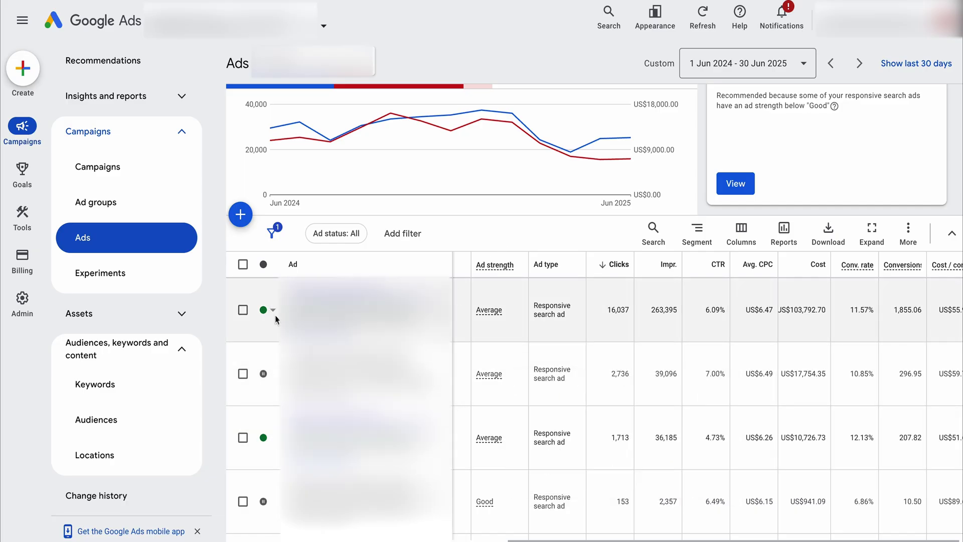
left_click(244, 310)
left_click(243, 438)
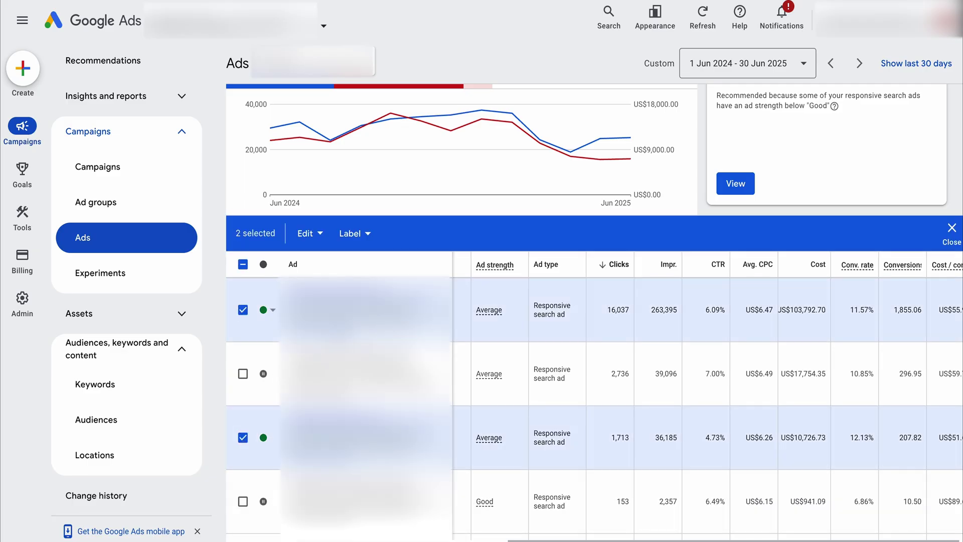
Open the first responsive search ad, review its assets' pinning and performance ratings, and return to the ads list.
left_click(351, 322)
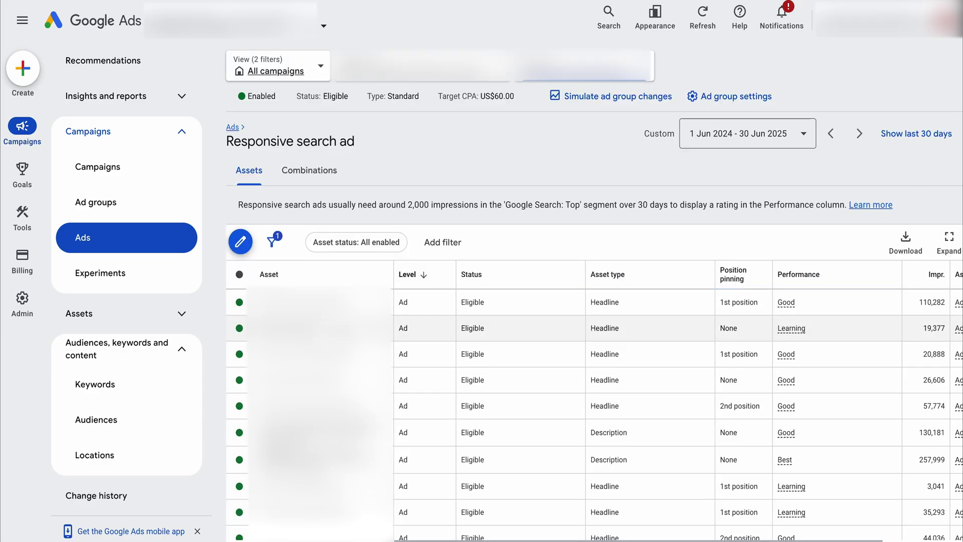
scroll(471, 417, "down", 1)
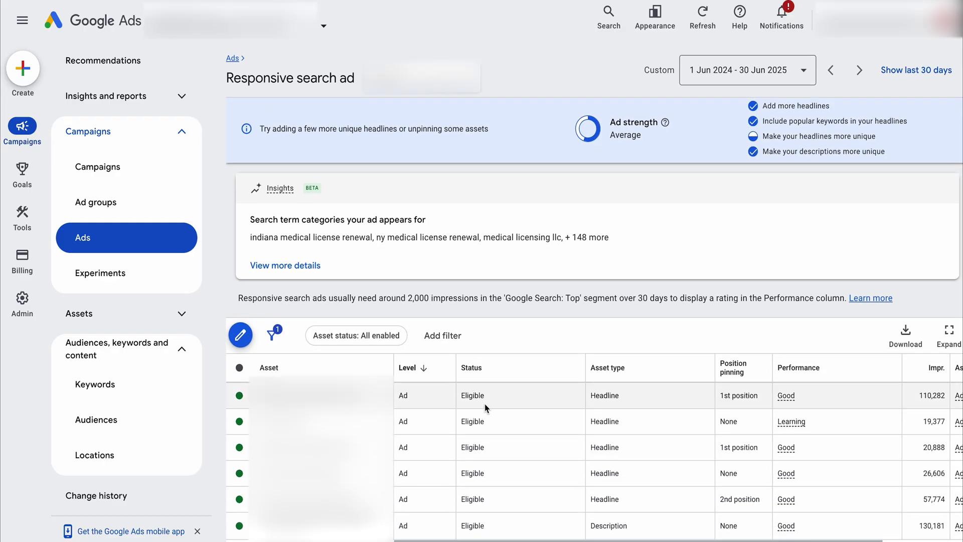
scroll(483, 404, "right", 2)
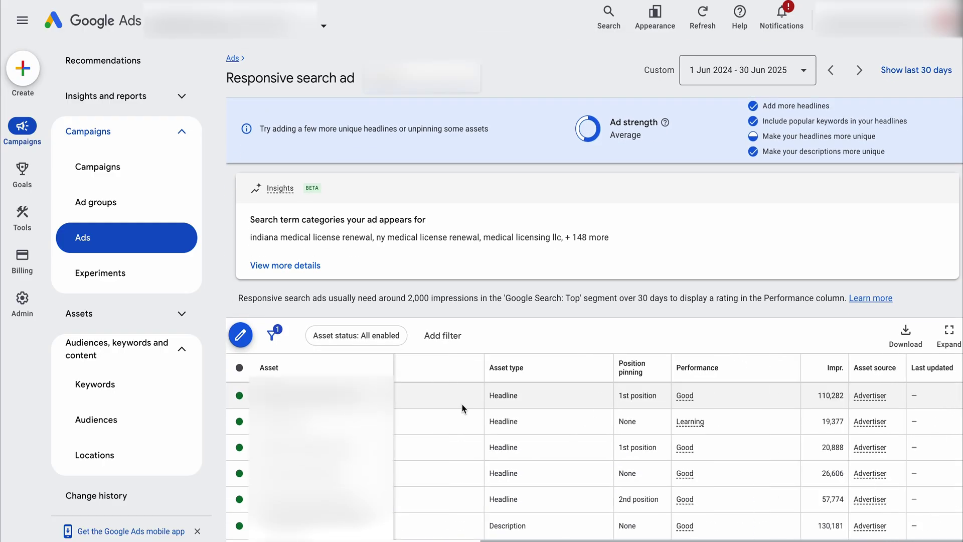
left_click(232, 58)
Review the ads table and select the paused, policy-flagged ad with Good strength to check its conversion rate.
scroll(594, 306, "down", 2)
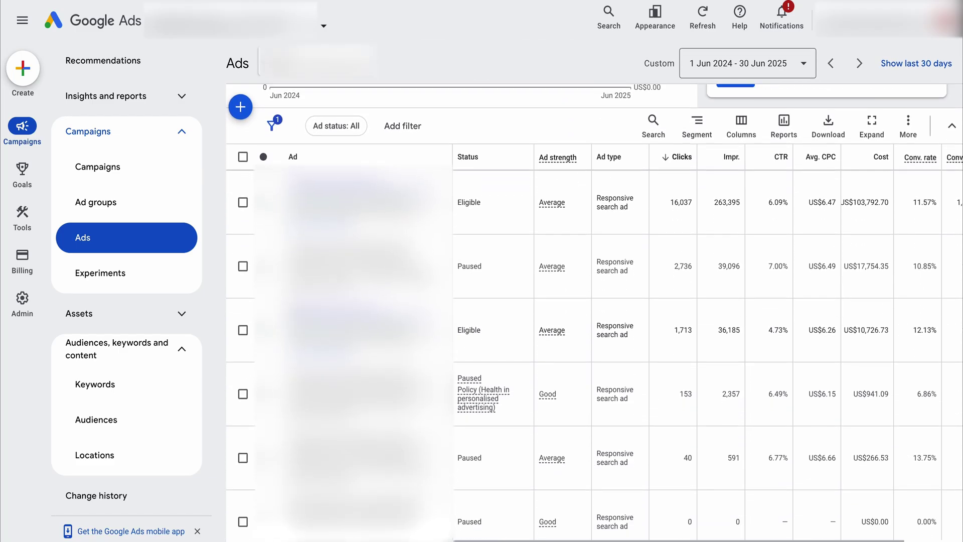
scroll(594, 306, "up", 3)
scroll(595, 306, "down", 1)
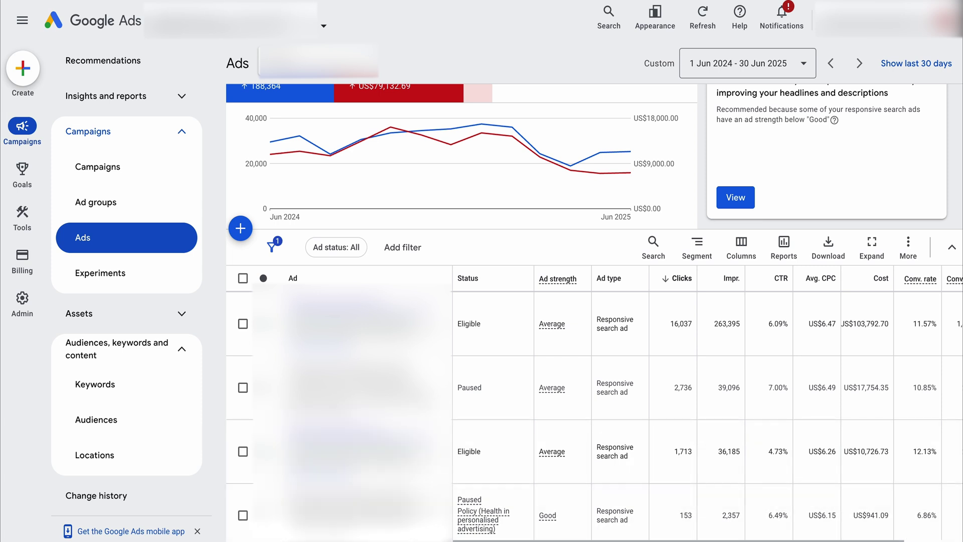
left_click(243, 515)
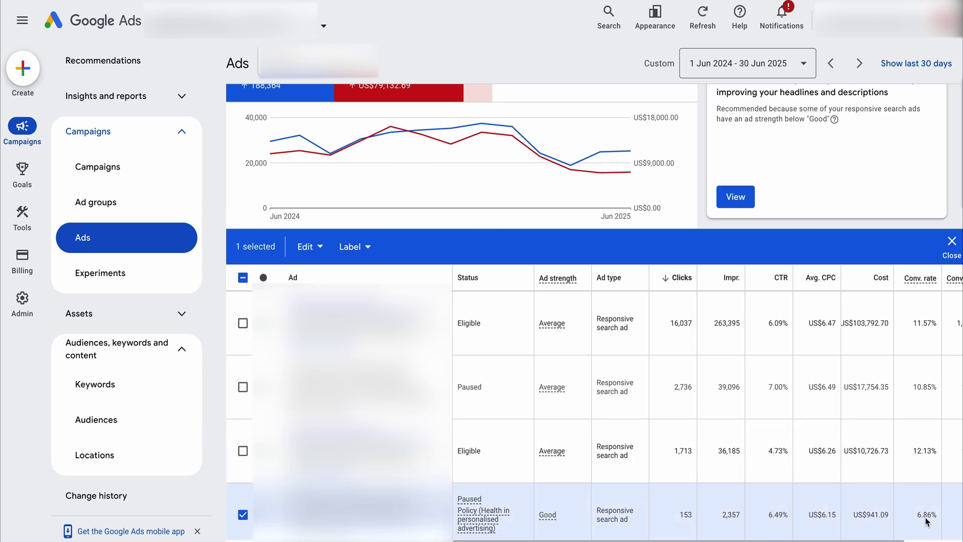
Change the selection to the two eligible ads with Average strength and compare their conversion rate, conversions and cost per conversion.
left_click(243, 515)
left_click(242, 450)
left_click(937, 336)
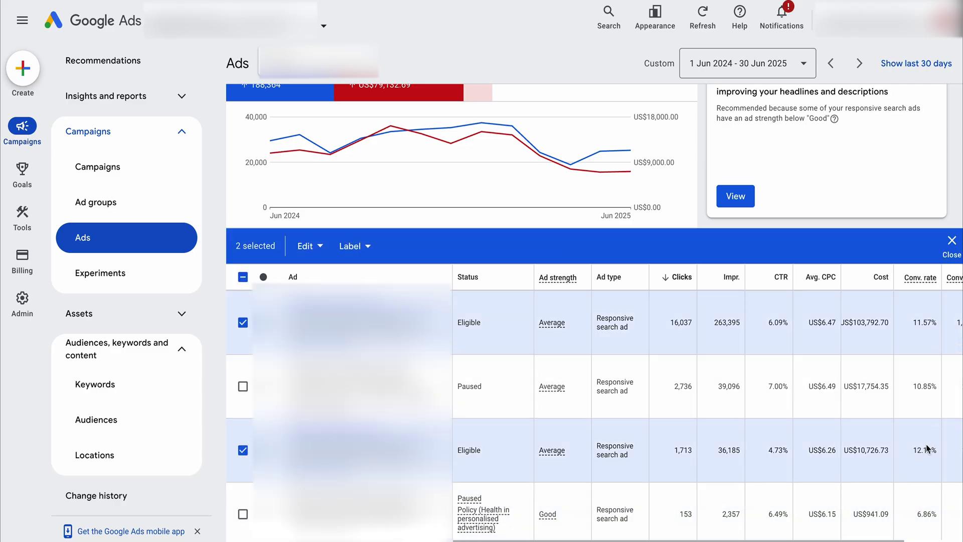
scroll(925, 456, "right", 2)
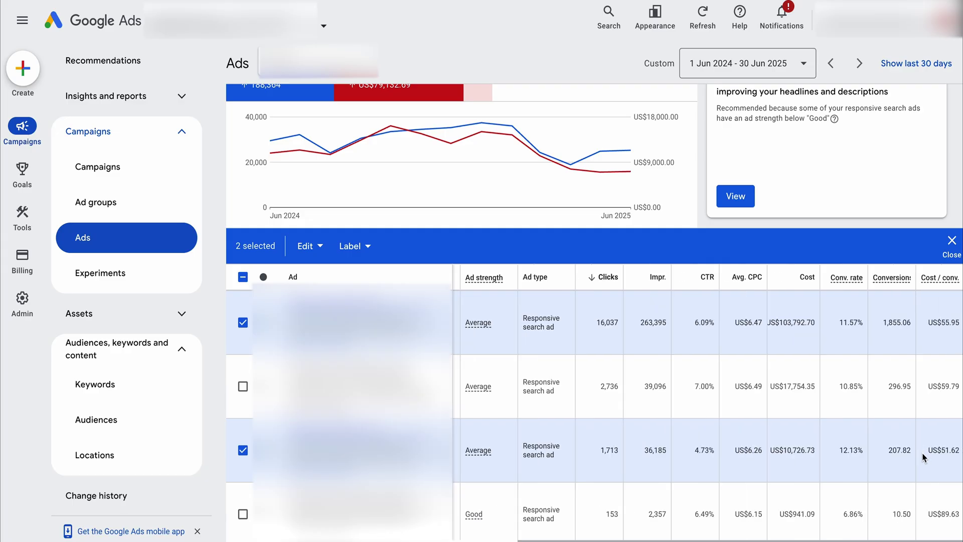
scroll(924, 457, "down", 1)
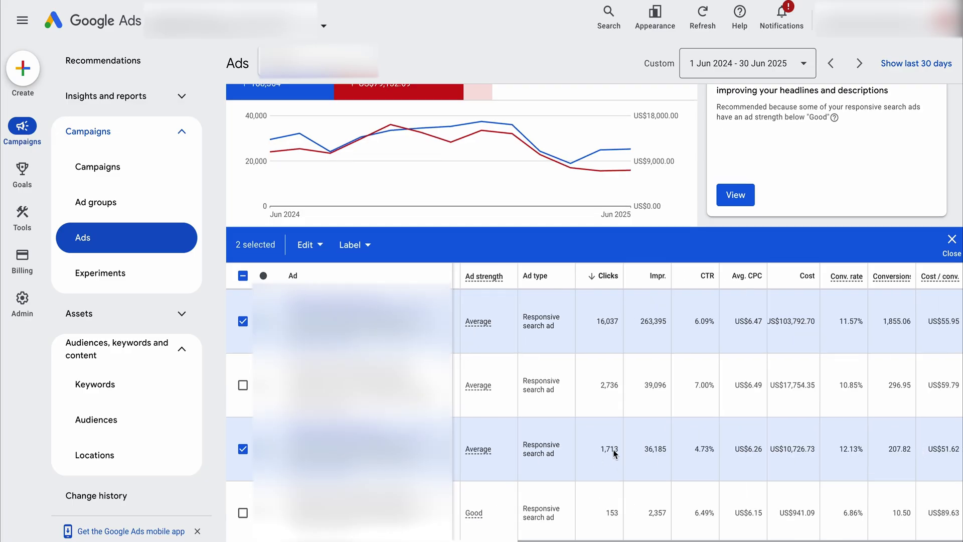
Select only the fourth ad, with Good strength, highlight its clicks, and highlight the third ad's cost per conversion for comparison.
left_click(243, 449)
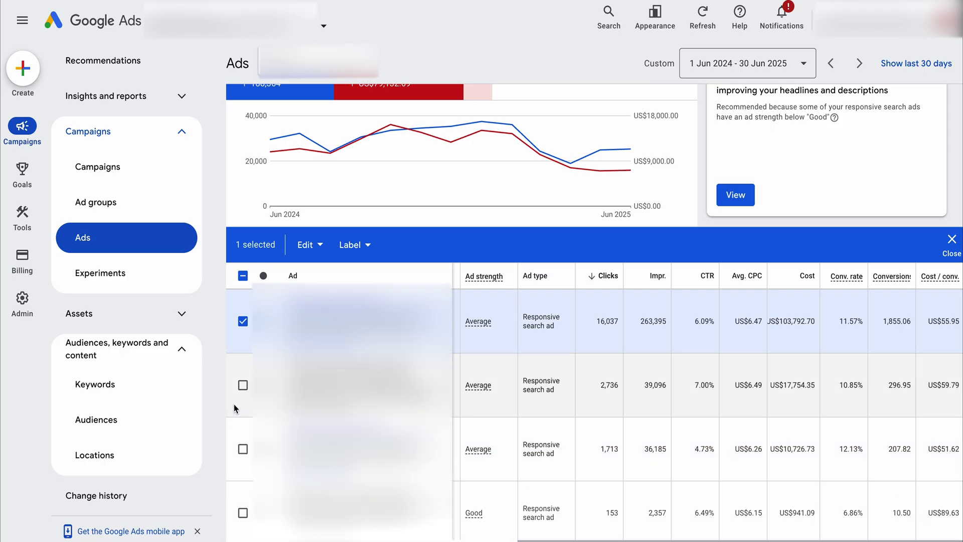
left_click(612, 509)
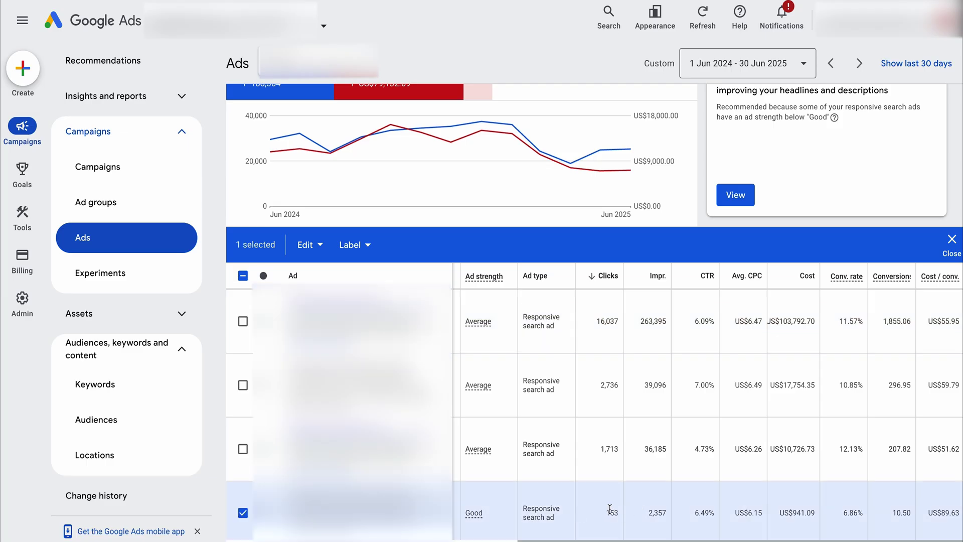
double_click(609, 511)
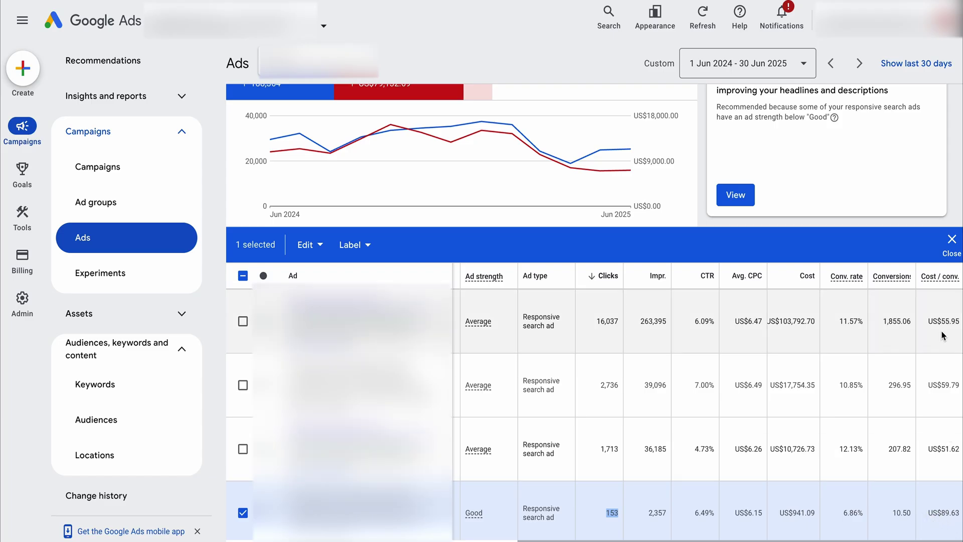
left_click_drag(939, 451, 960, 453)
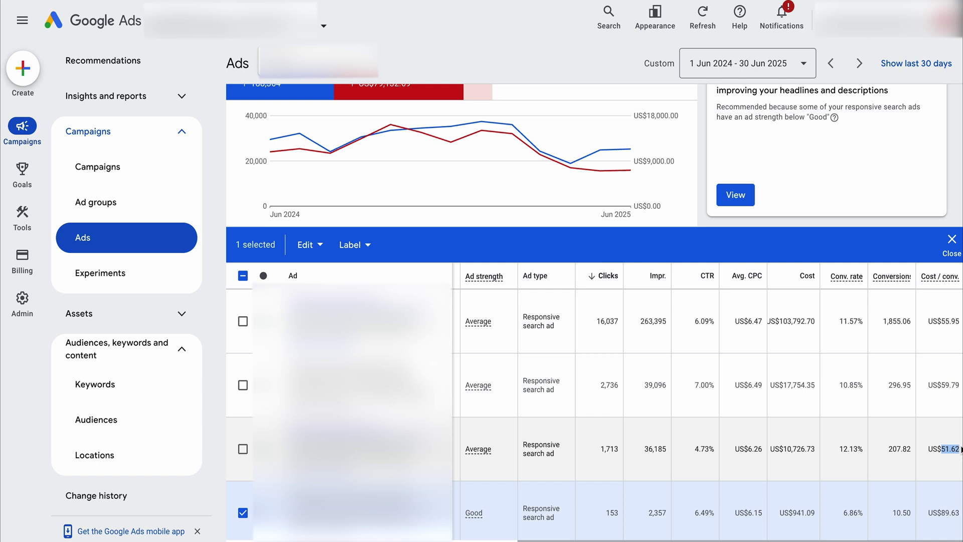